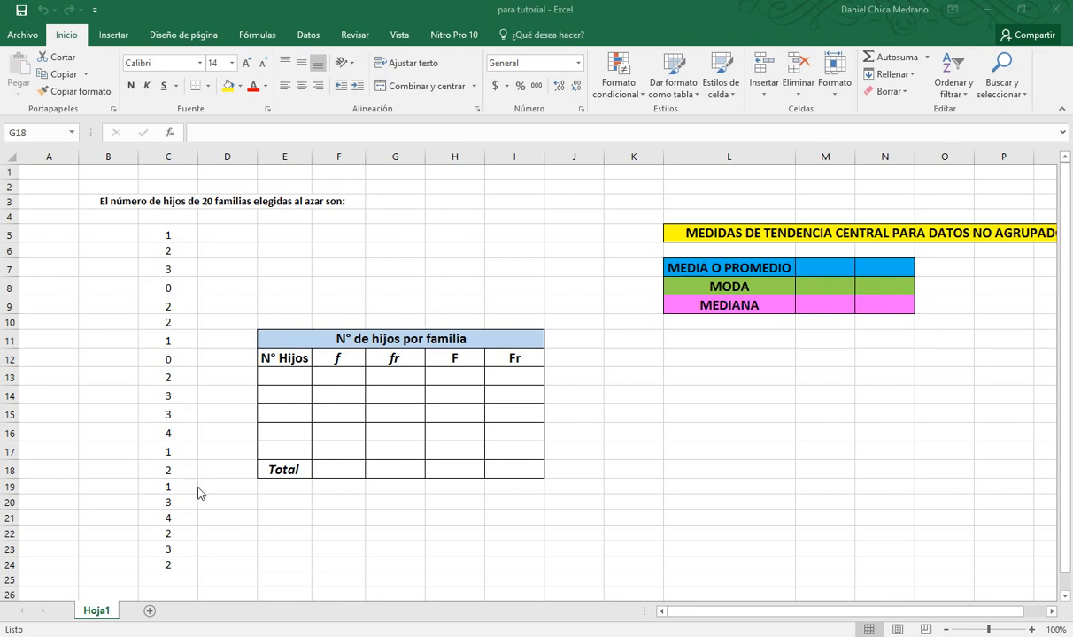
# Sort the children-per-family data in C5:C24 from smallest to largest
pyautogui.click(184, 236)
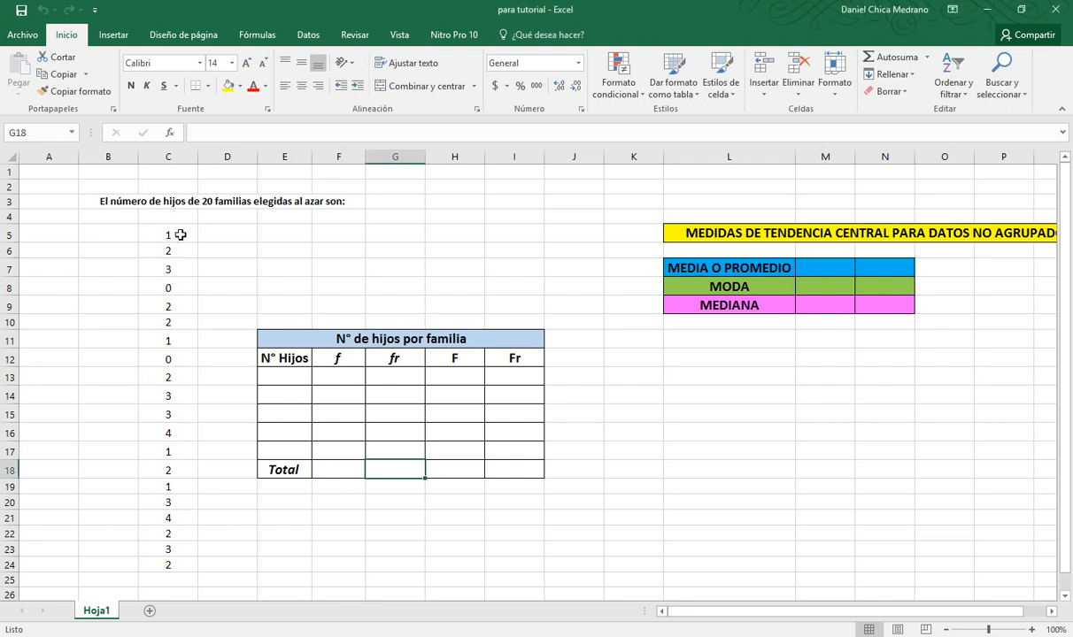
pyautogui.moveTo(180, 234); pyautogui.dragTo(172, 565)
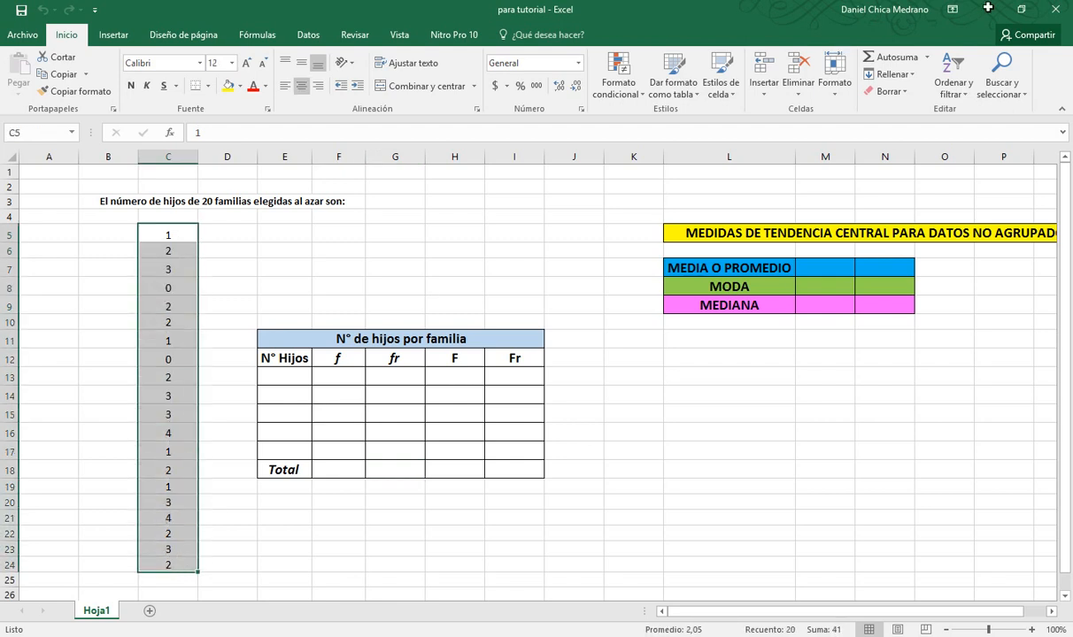
pyautogui.click(953, 86)
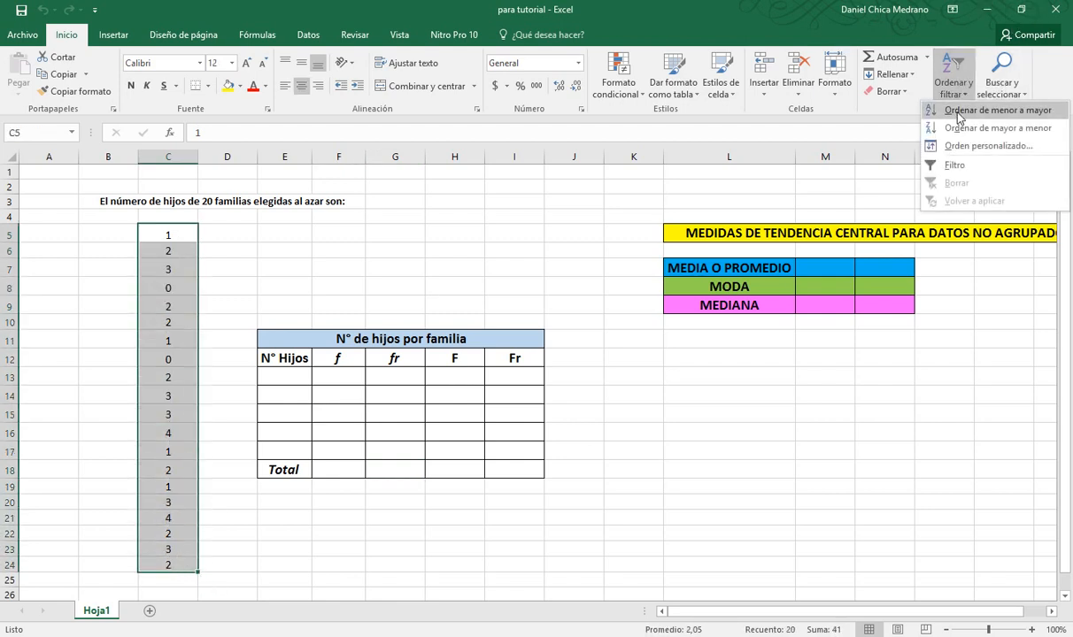
pyautogui.click(958, 113)
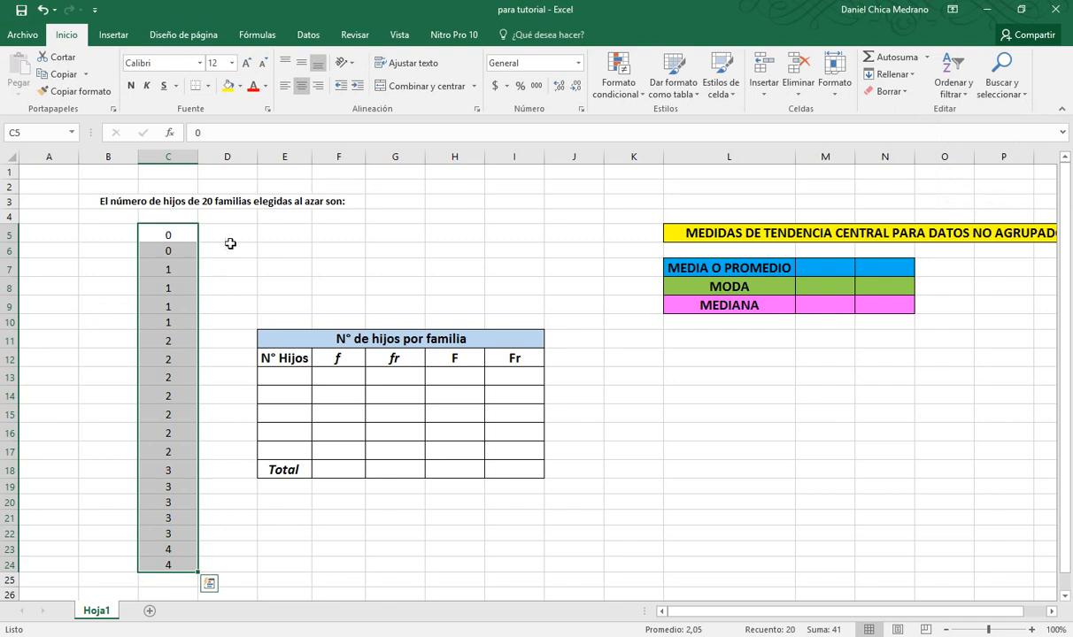
pyautogui.click(229, 248)
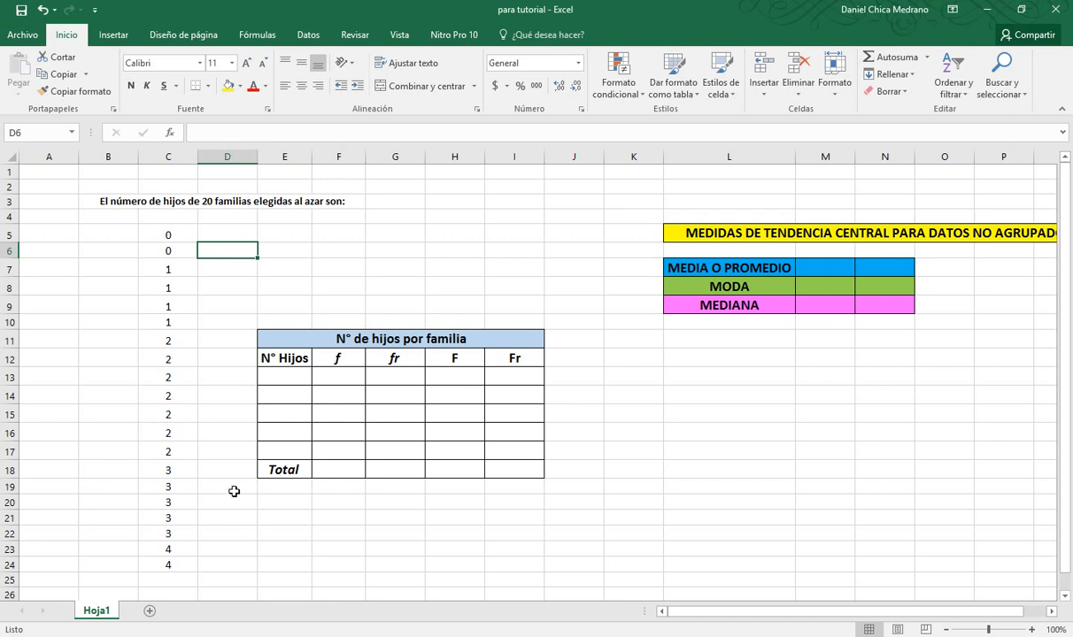
# Label the first two rows of the N° Hijos column "0 hijo" and "1 hijo" in E13 and E14
pyautogui.click(298, 381)
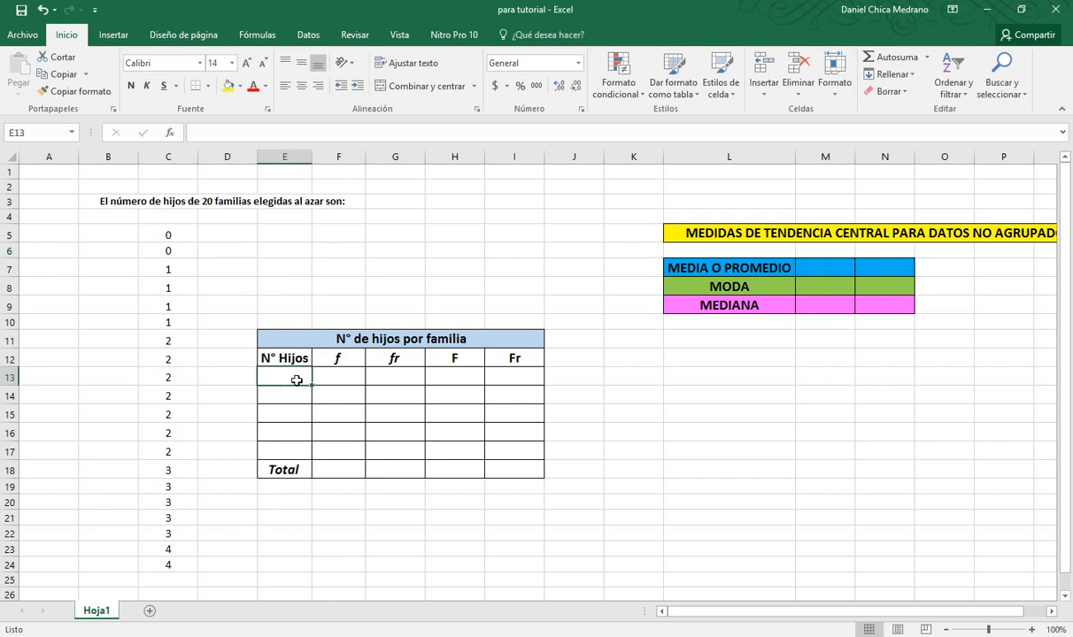
pyautogui.write('0 ')
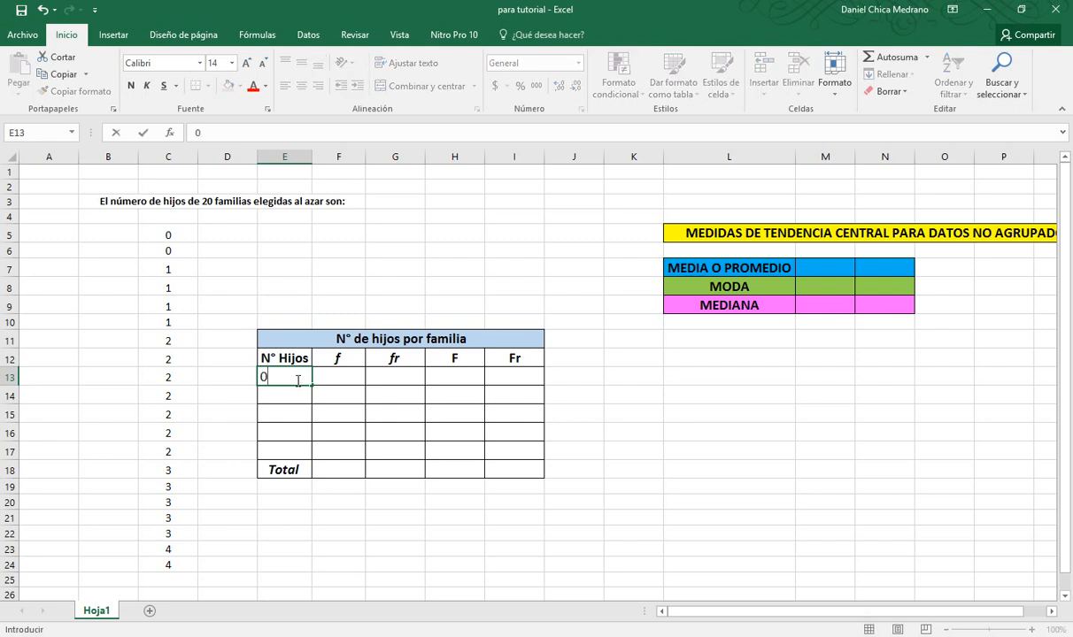
pyautogui.write('hijos')
pyautogui.press('Return')
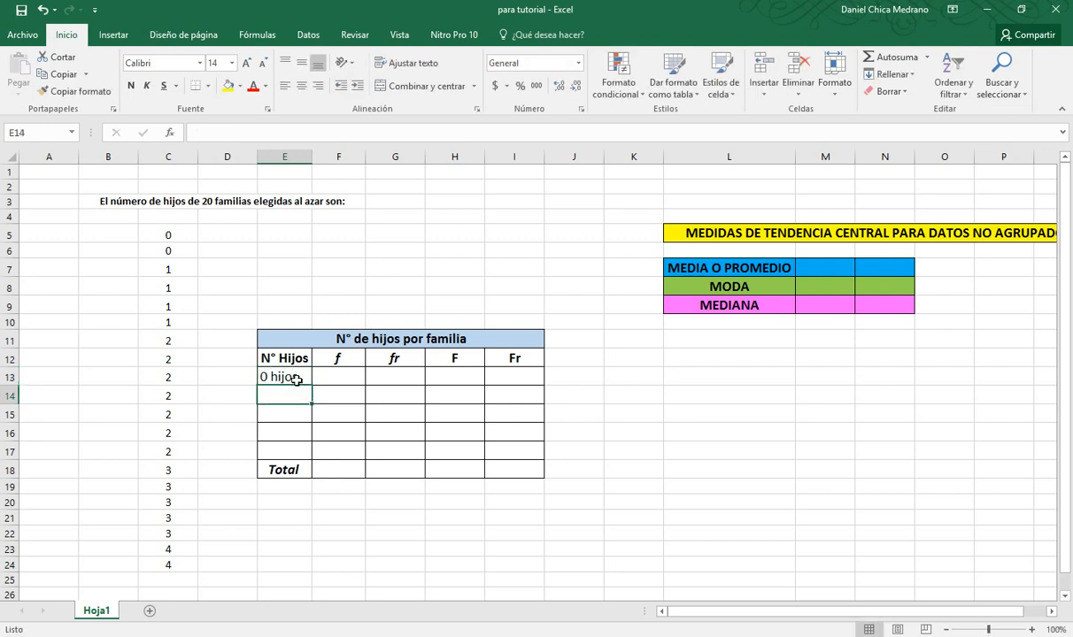
pyautogui.write('1')
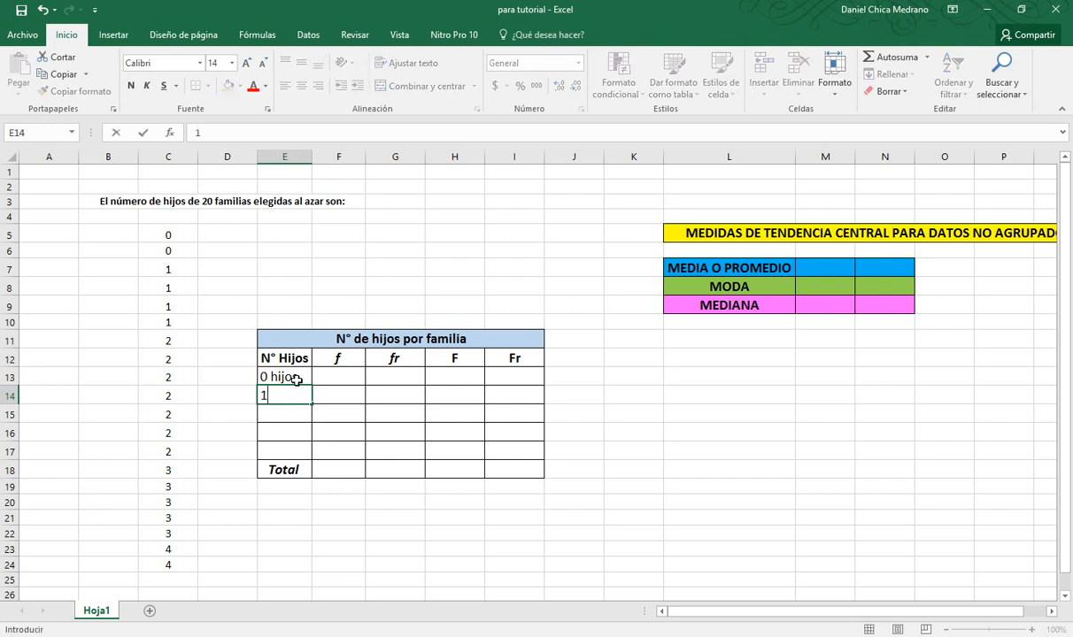
pyautogui.write(' hijo')
pyautogui.click(300, 378)
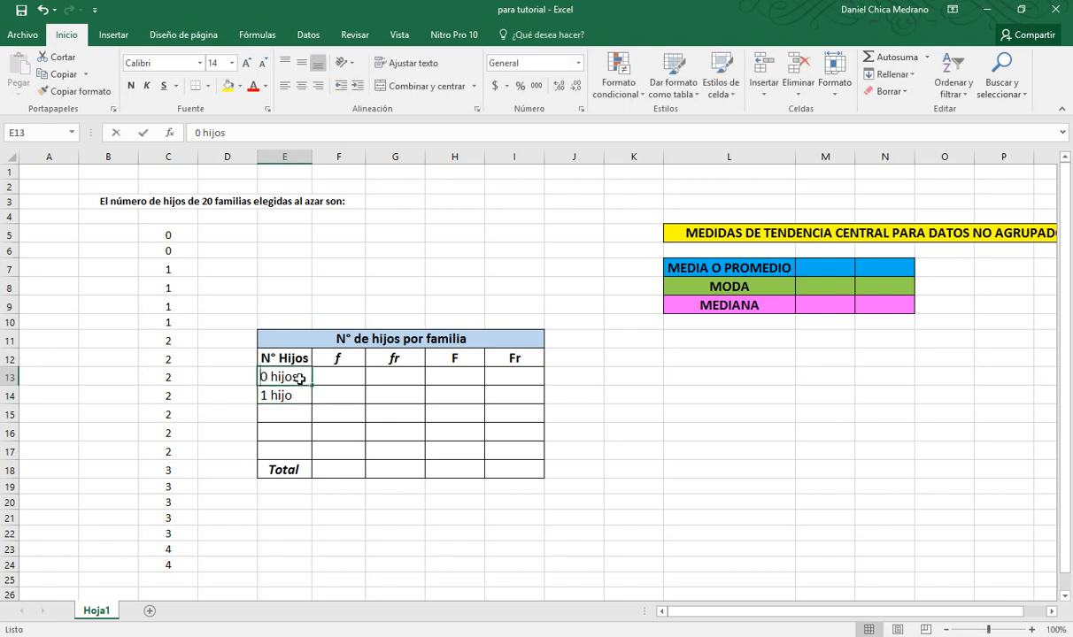
pyautogui.doubleClick(300, 378)
pyautogui.press('BackSpace')
# Fill the remaining N° Hijos categories in E15:E17 with "2 hijos", "3 hijos" and "4 hijos"
pyautogui.click(284, 413)
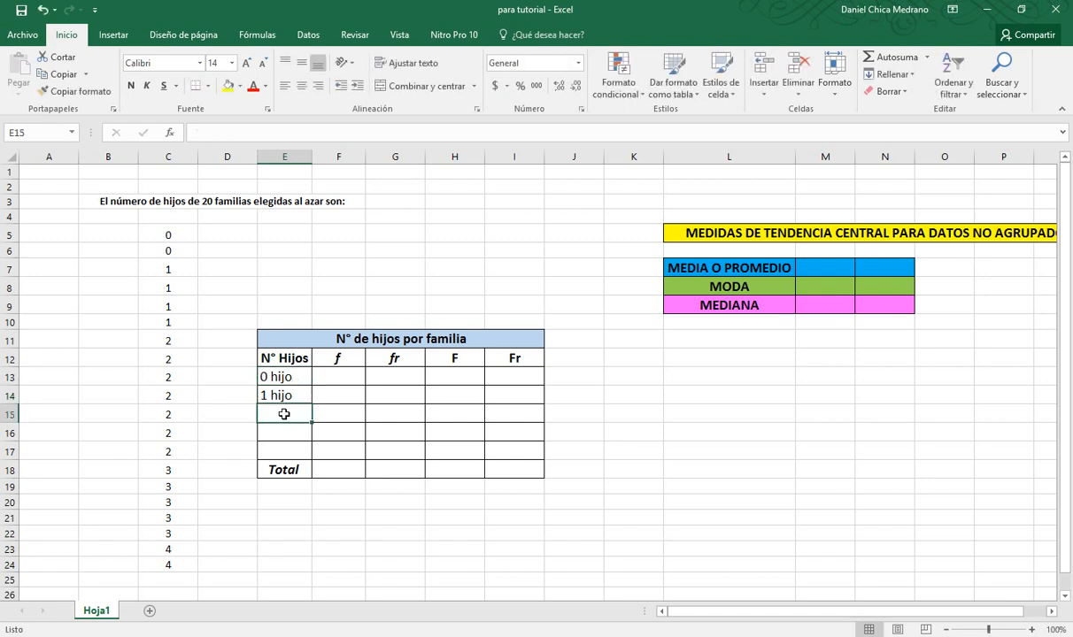
pyautogui.write('2 hijos')
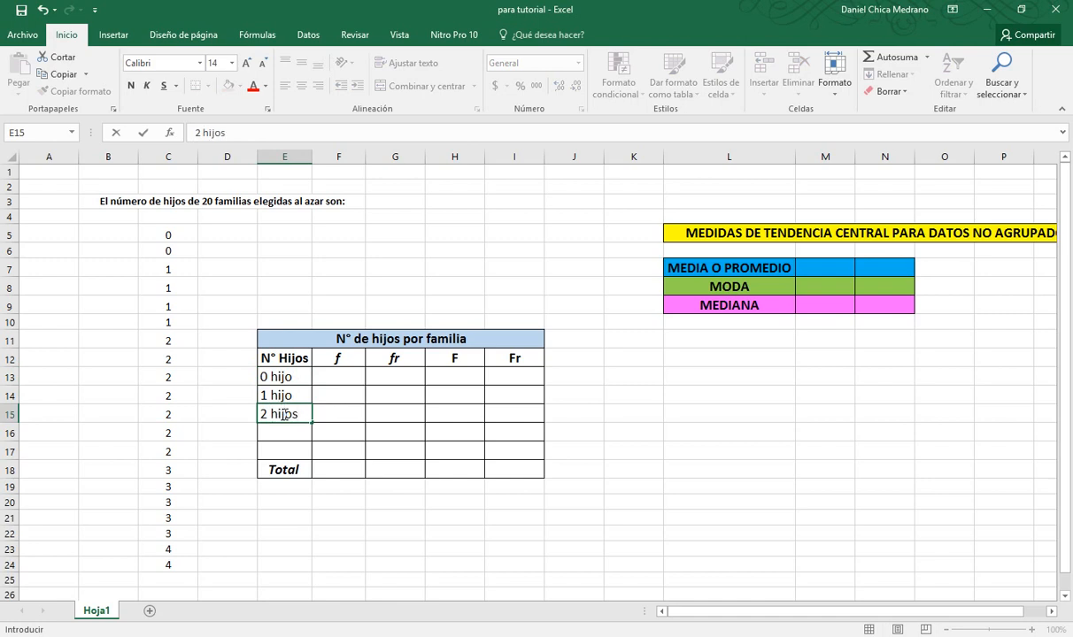
pyautogui.press('Return')
pyautogui.write('3 hijos')
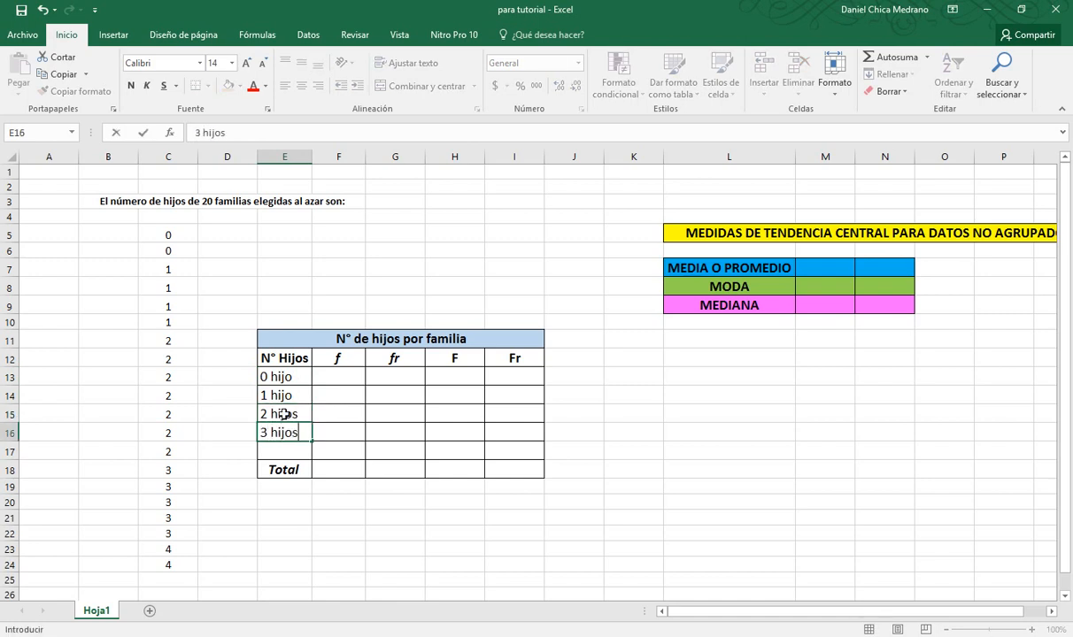
pyautogui.press('Return')
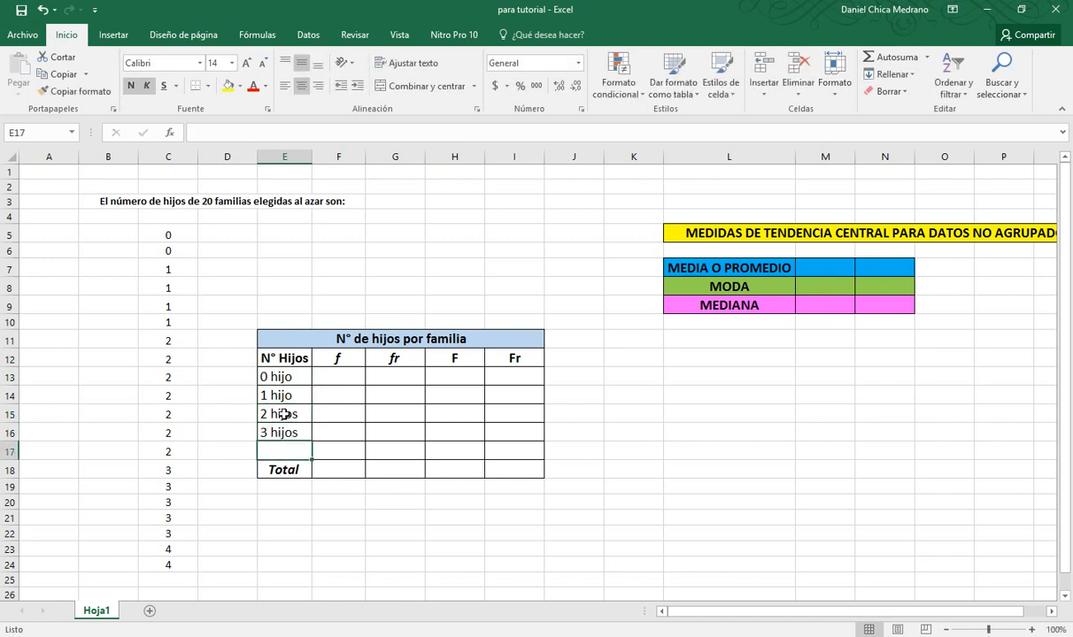
pyautogui.write('4 hijos')
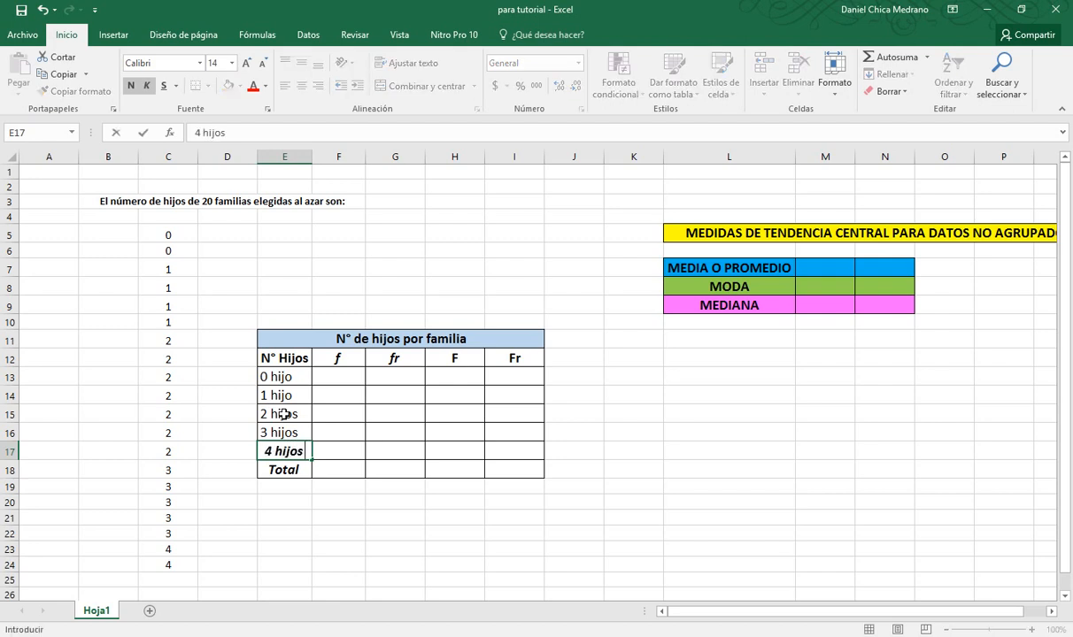
pyautogui.moveTo(307, 516); pyautogui.dragTo(304, 503)
# Remove the italic and bold formatting from the "4 hijos" label in E17
pyautogui.click(298, 451)
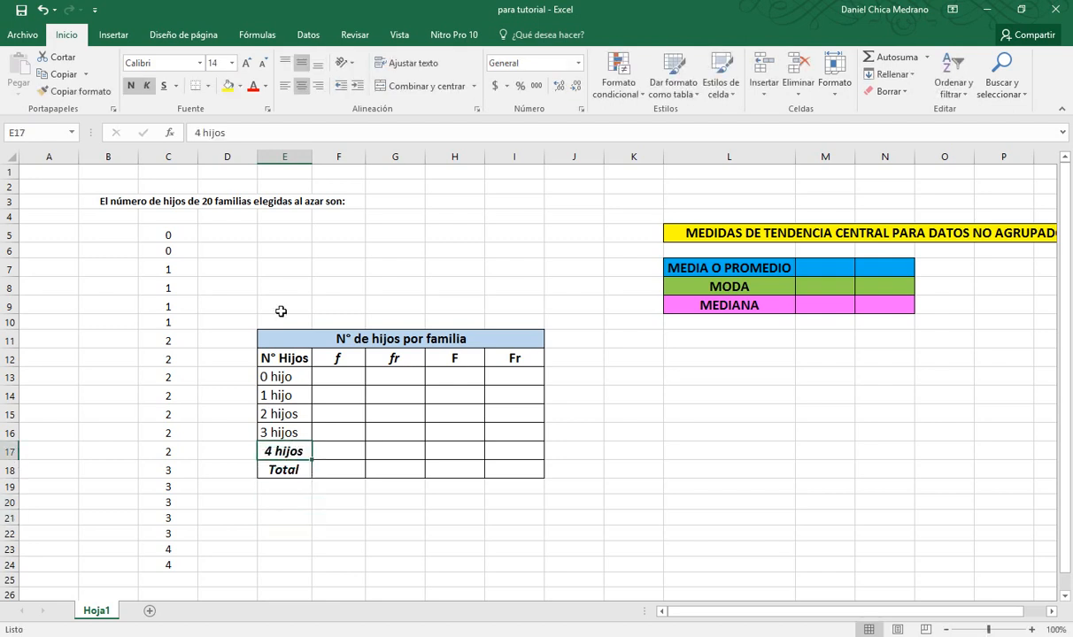
pyautogui.click(147, 86)
pyautogui.click(132, 87)
pyautogui.click(131, 88)
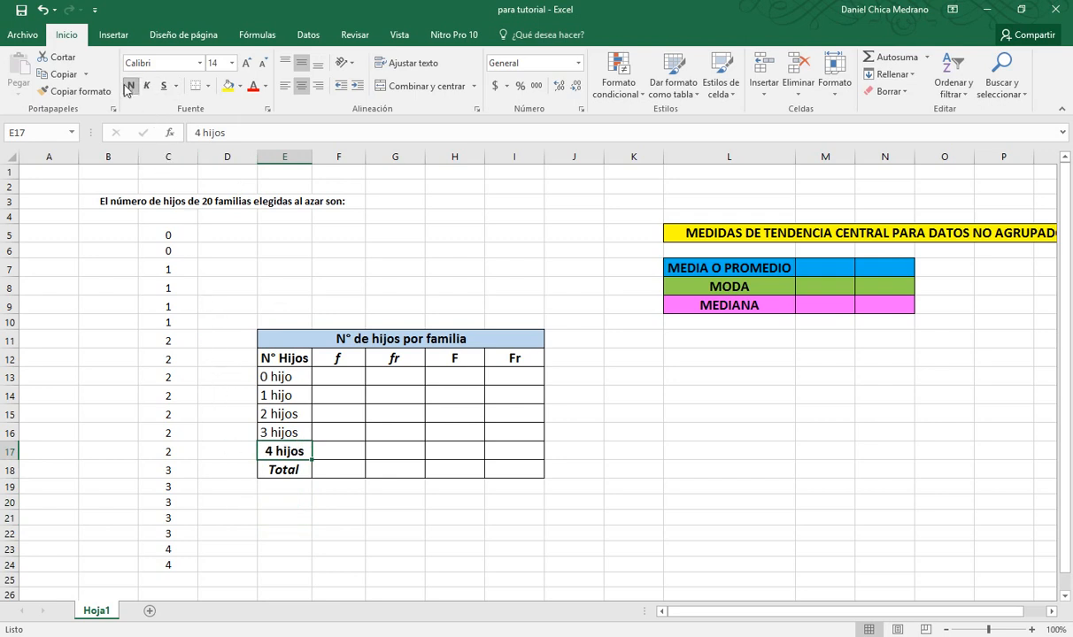
pyautogui.click(124, 85)
# Count the zeros in the sorted data and enter 2 as the frequency f for "0 hijo"
pyautogui.click(320, 376)
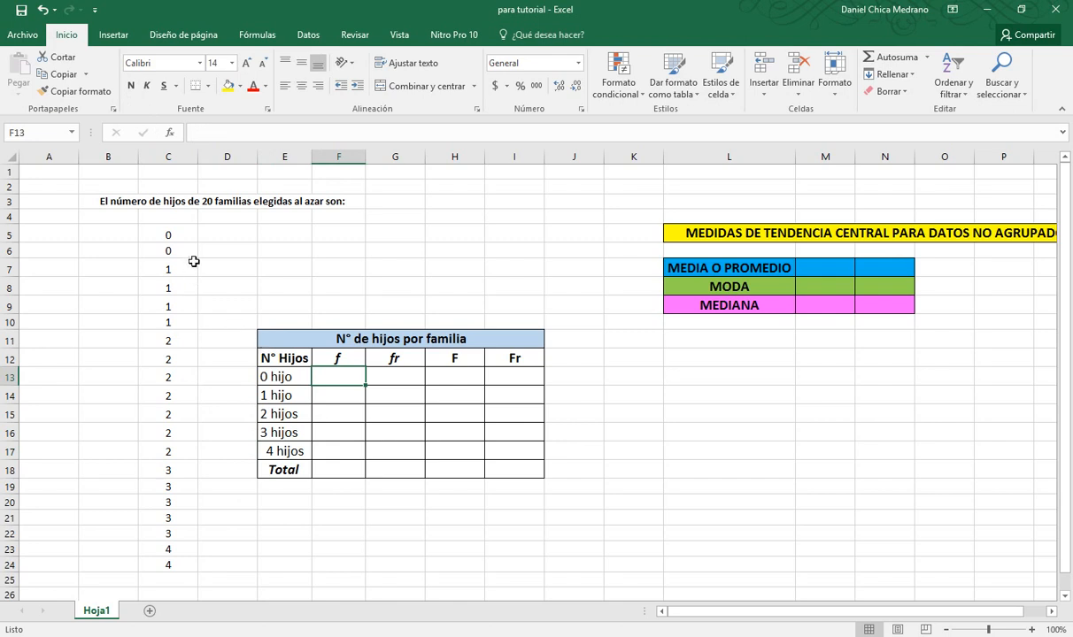
pyautogui.moveTo(173, 232); pyautogui.dragTo(181, 256)
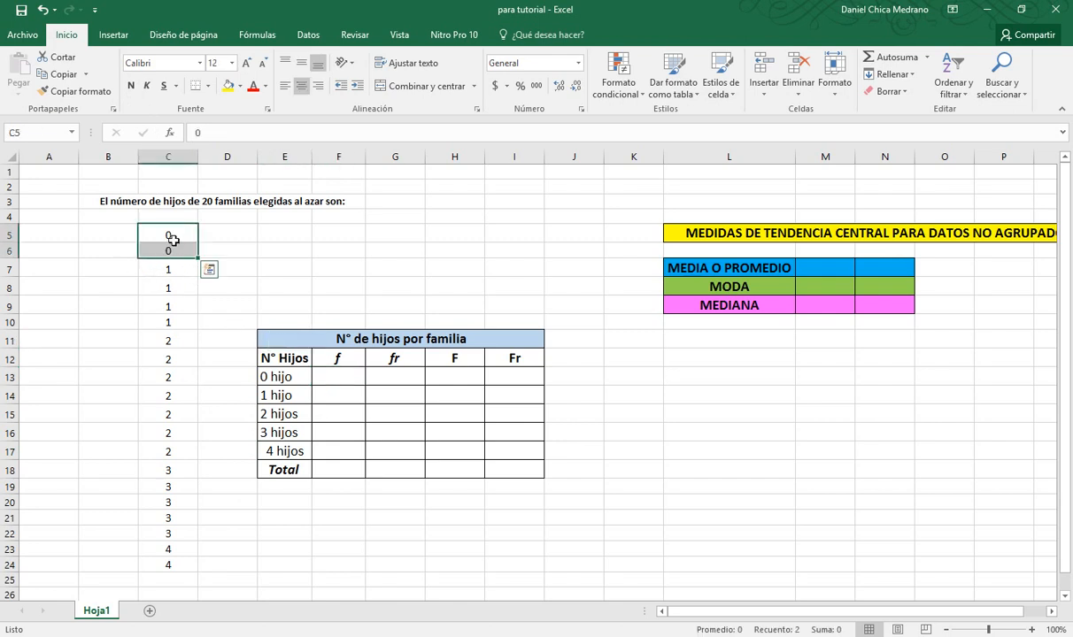
pyautogui.click(331, 378)
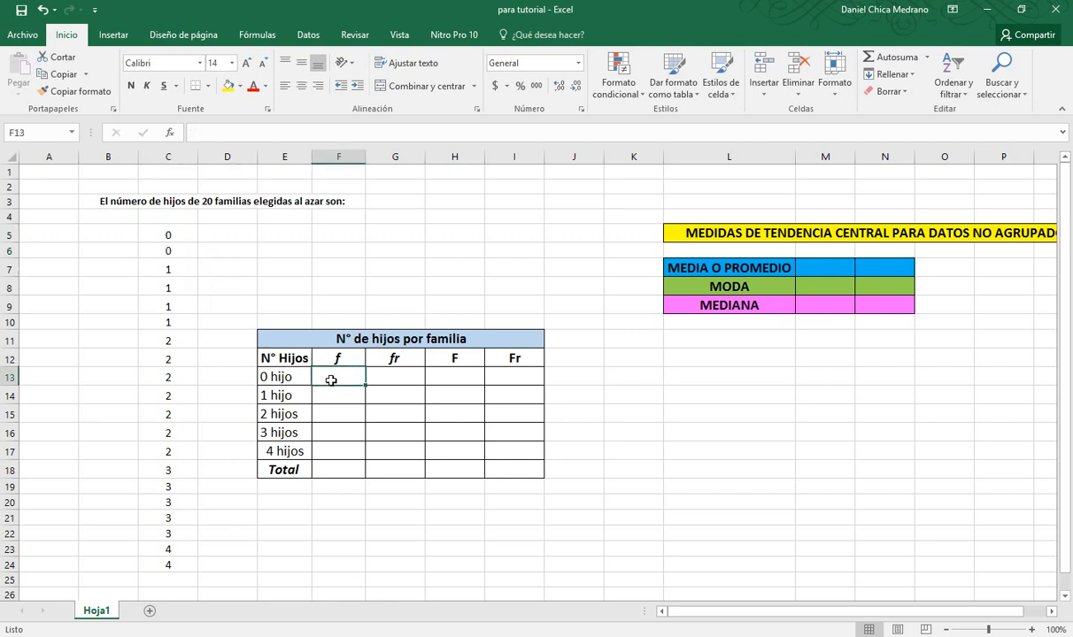
pyautogui.write('2')
pyautogui.press('Return')
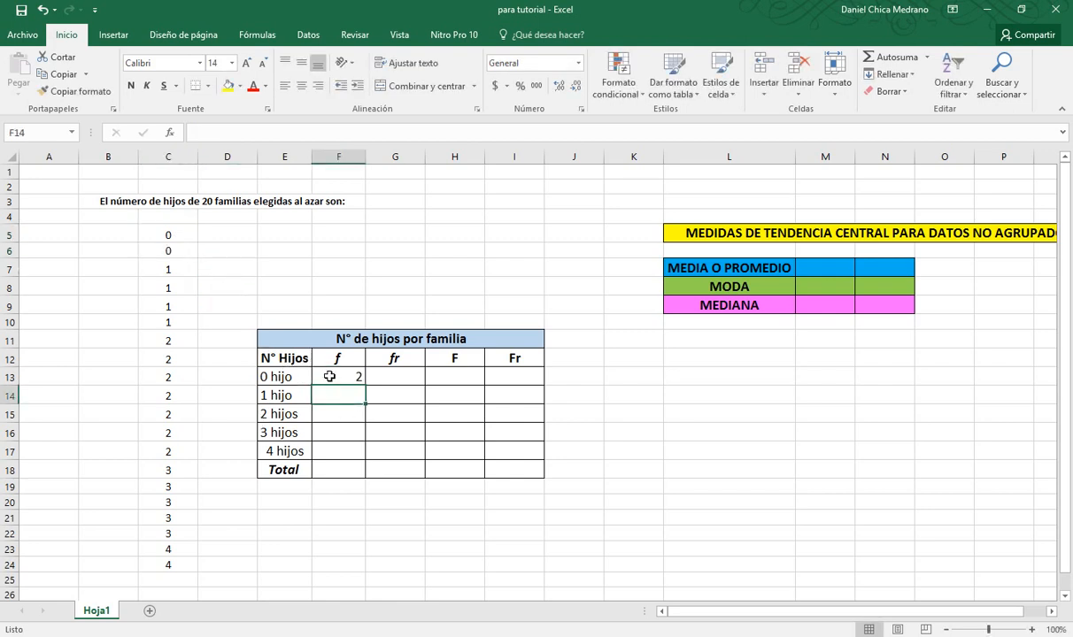
# Center the contents of the table cells F13:I18 both horizontally and vertically
pyautogui.moveTo(330, 377)
pyautogui.mouseDown()
pyautogui.moveTo(452, 412)
pyautogui.moveTo(503, 462)
pyautogui.mouseUp()
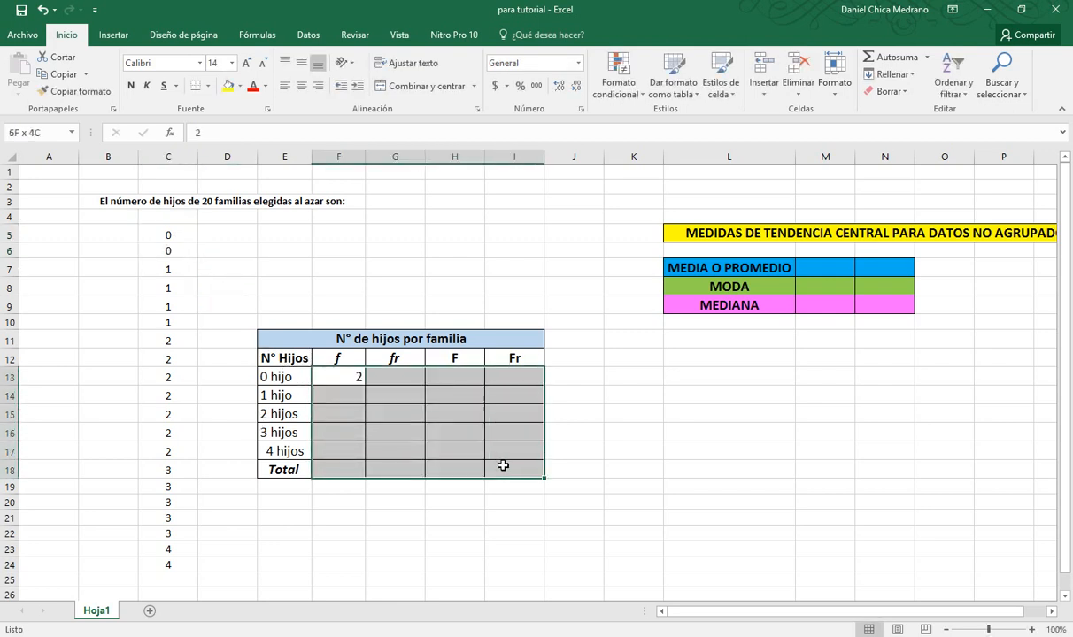
pyautogui.click(301, 86)
pyautogui.click(301, 63)
pyautogui.click(341, 382)
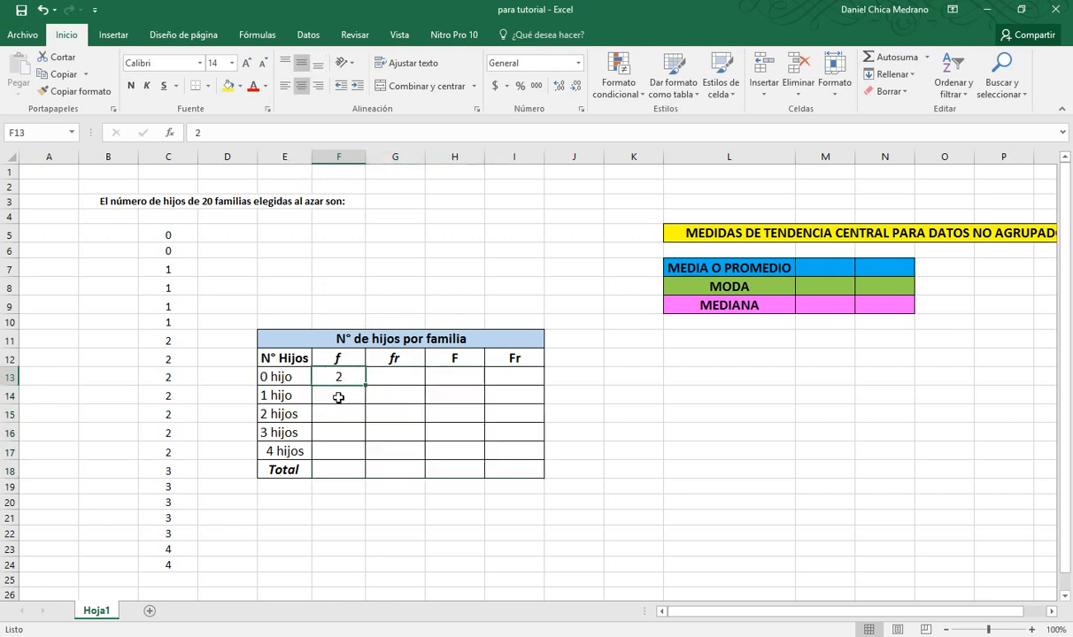
# Count the ones and twos in the sorted data and enter frequencies 4 for "1 hijo" and 7 for "2 hijos"
pyautogui.click(182, 271)
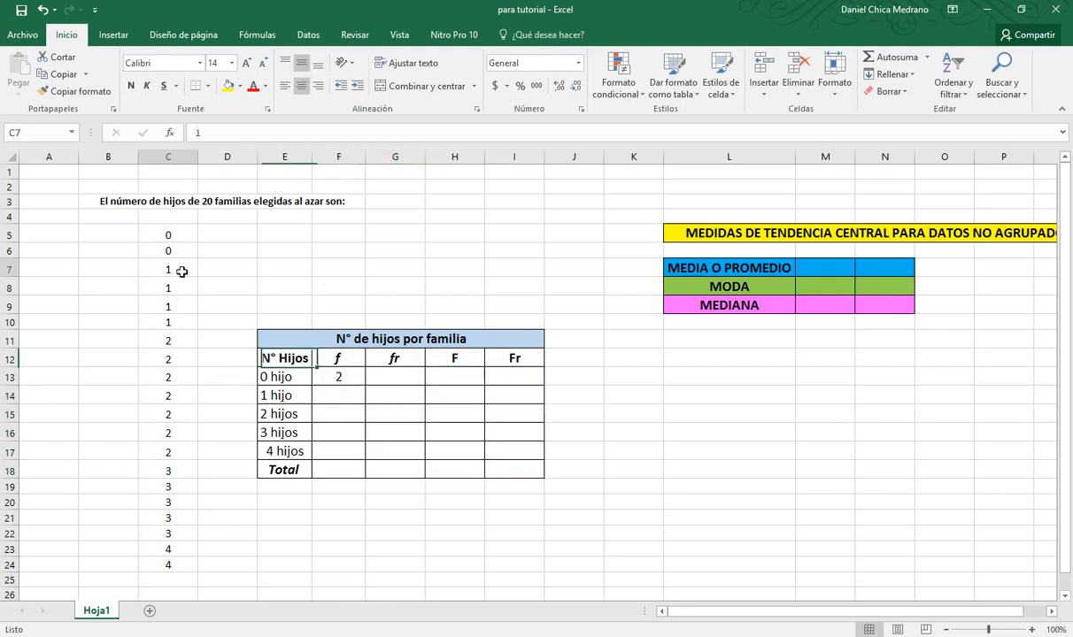
pyautogui.moveTo(182, 272); pyautogui.dragTo(179, 319)
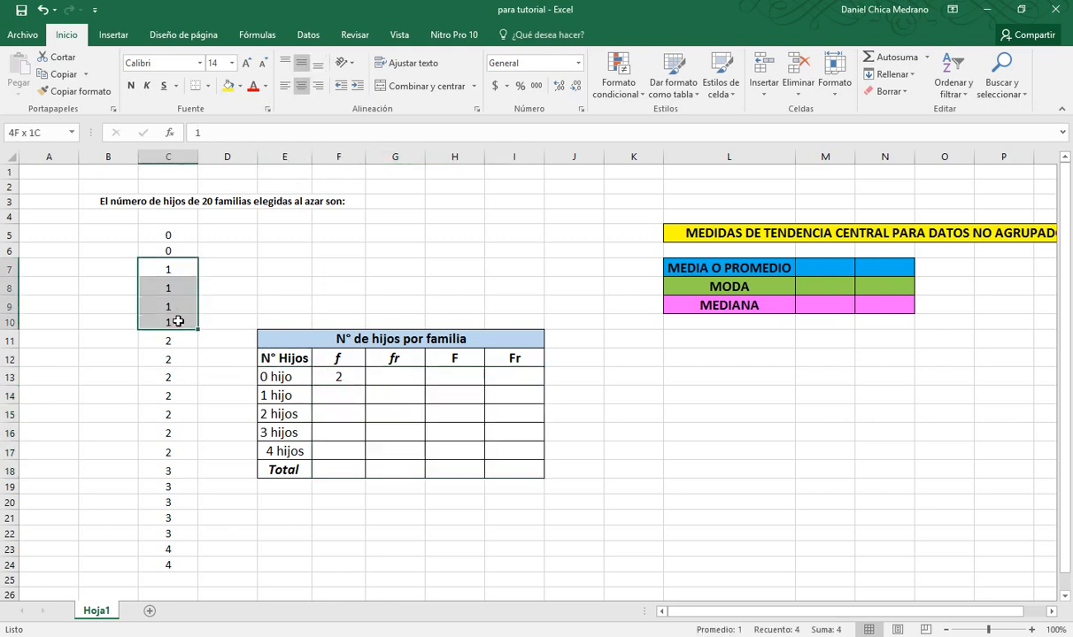
pyautogui.click(352, 396)
pyautogui.write('4')
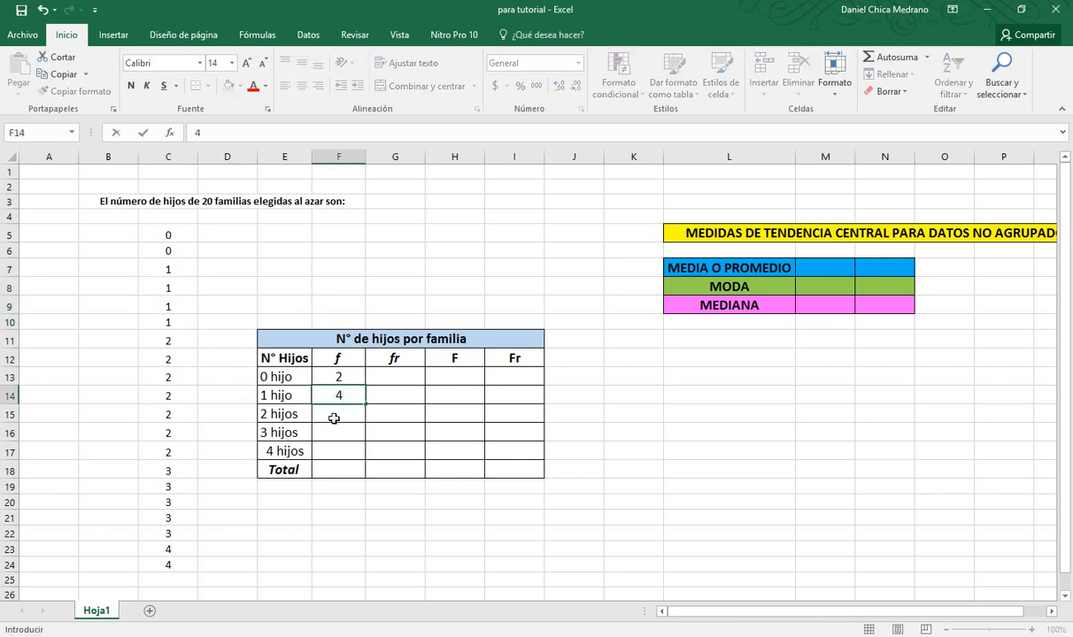
pyautogui.moveTo(168, 342); pyautogui.dragTo(168, 451)
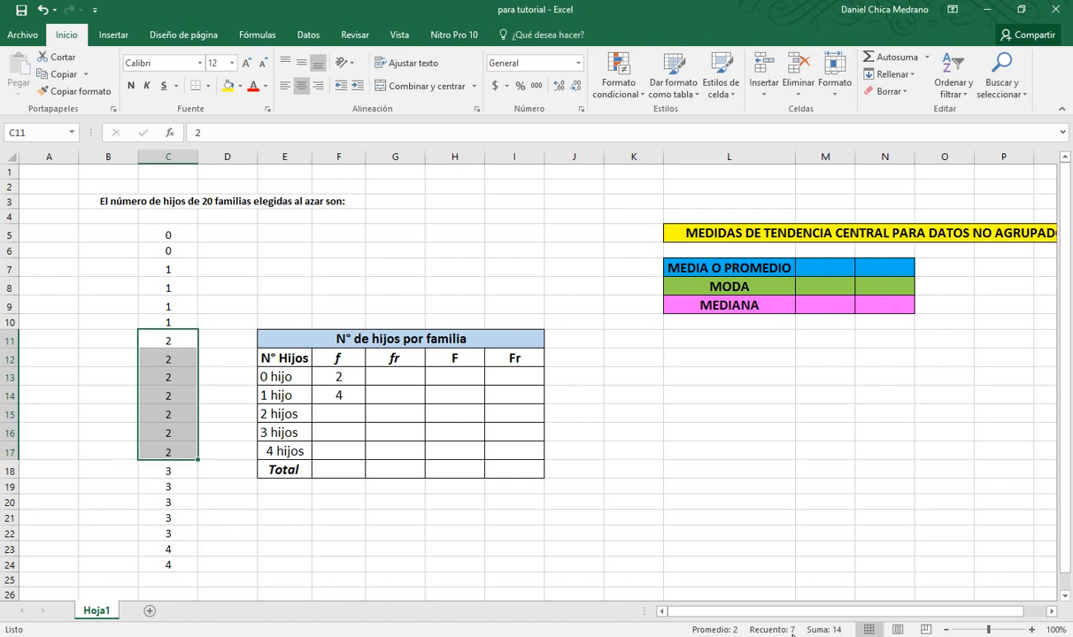
pyautogui.click(331, 413)
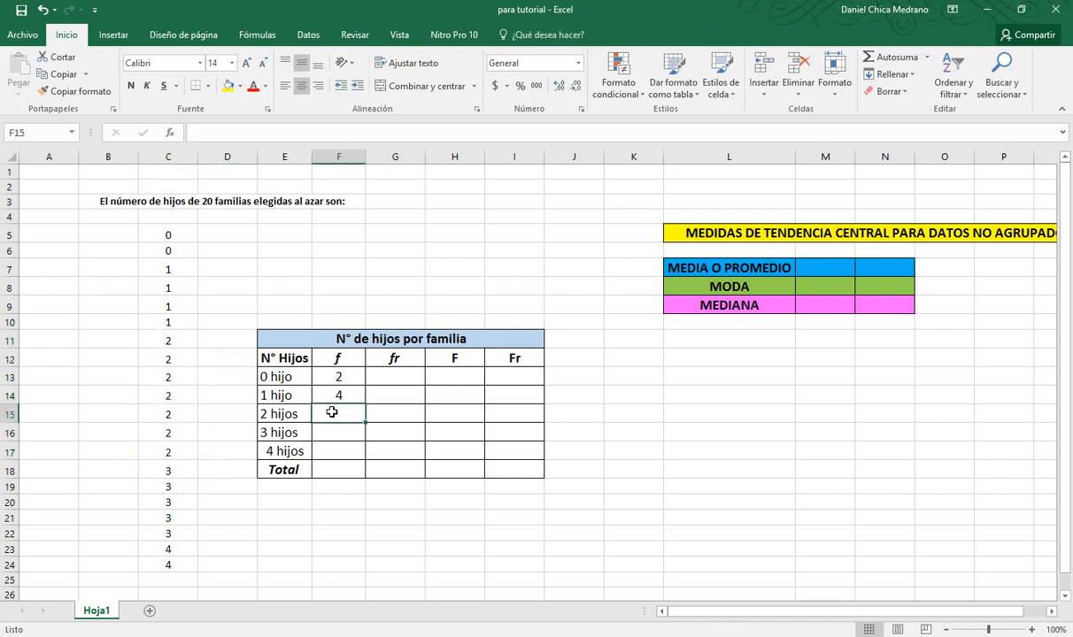
pyautogui.write('7')
pyautogui.press('Return')
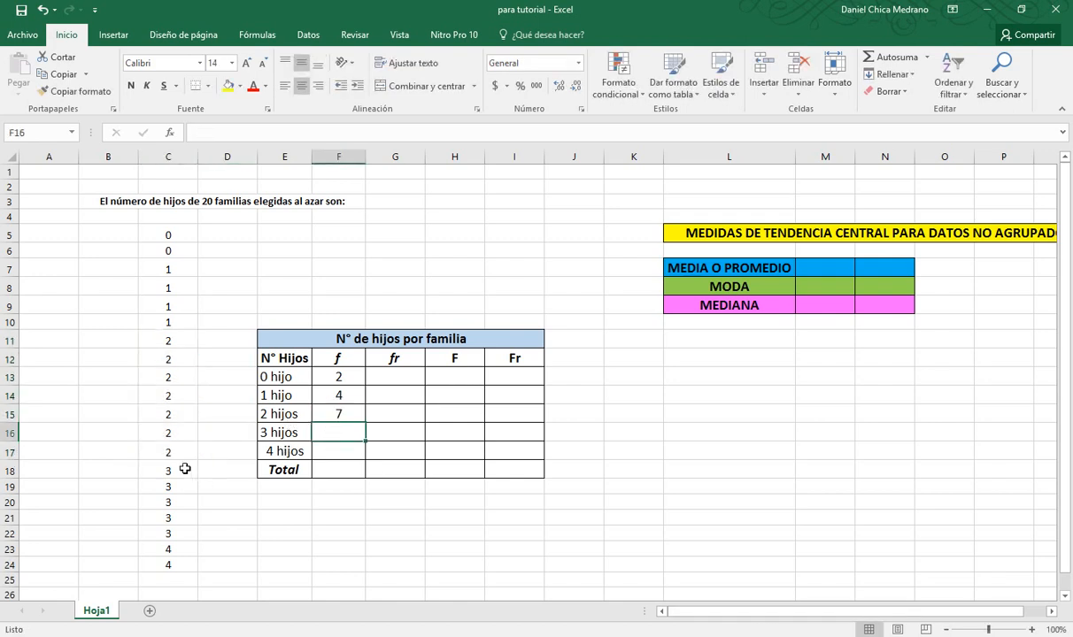
# Count the threes and fours in the sorted data and enter frequencies 5 for "3 hijos" and 2 for "4 hijos"
pyautogui.click(184, 471)
pyautogui.moveTo(185, 485); pyautogui.dragTo(186, 531)
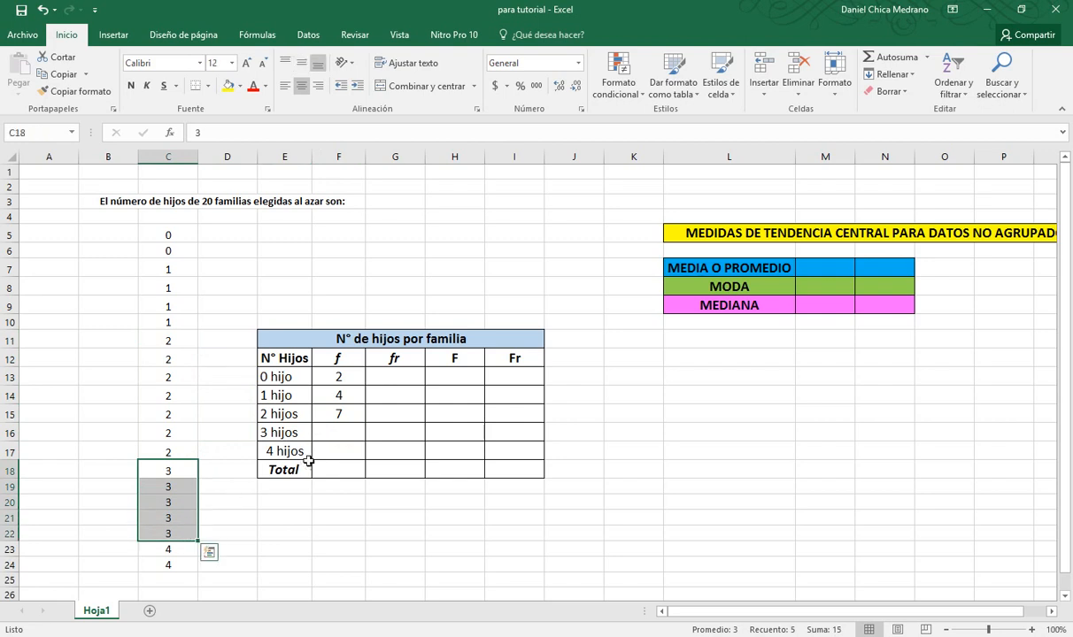
pyautogui.click(344, 432)
pyautogui.write('5')
pyautogui.press('Return')
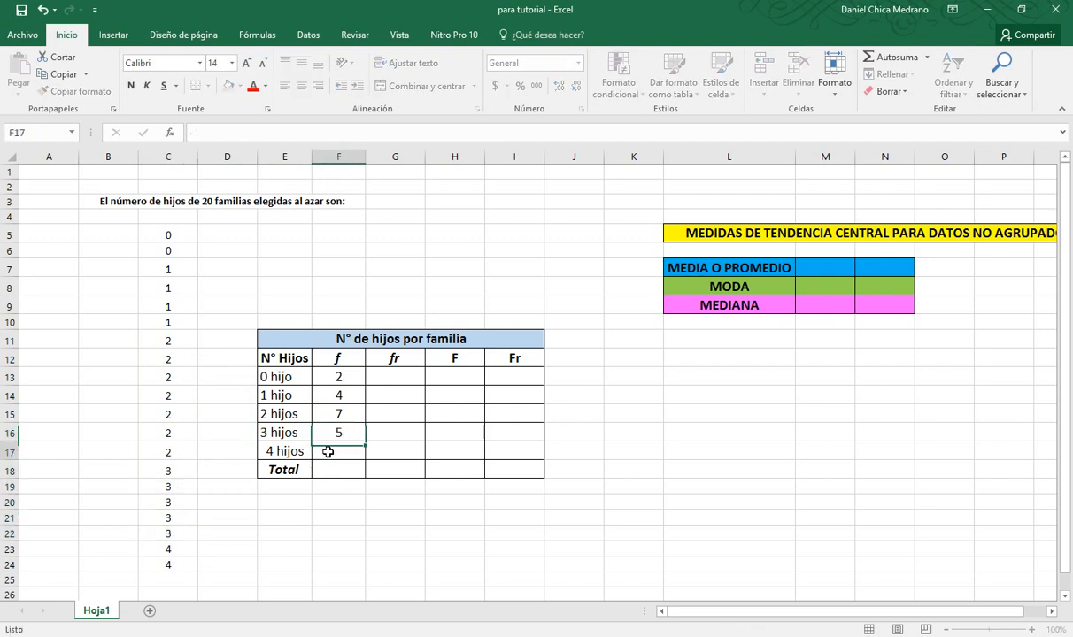
pyautogui.moveTo(186, 549); pyautogui.dragTo(184, 565)
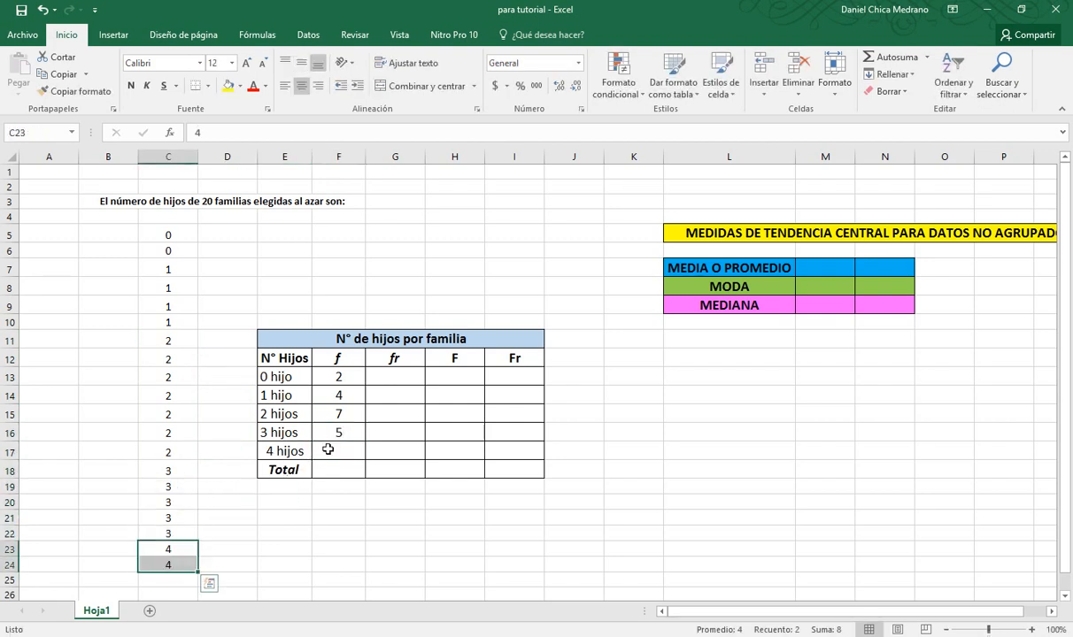
pyautogui.click(333, 447)
pyautogui.write('2')
pyautogui.press('Return')
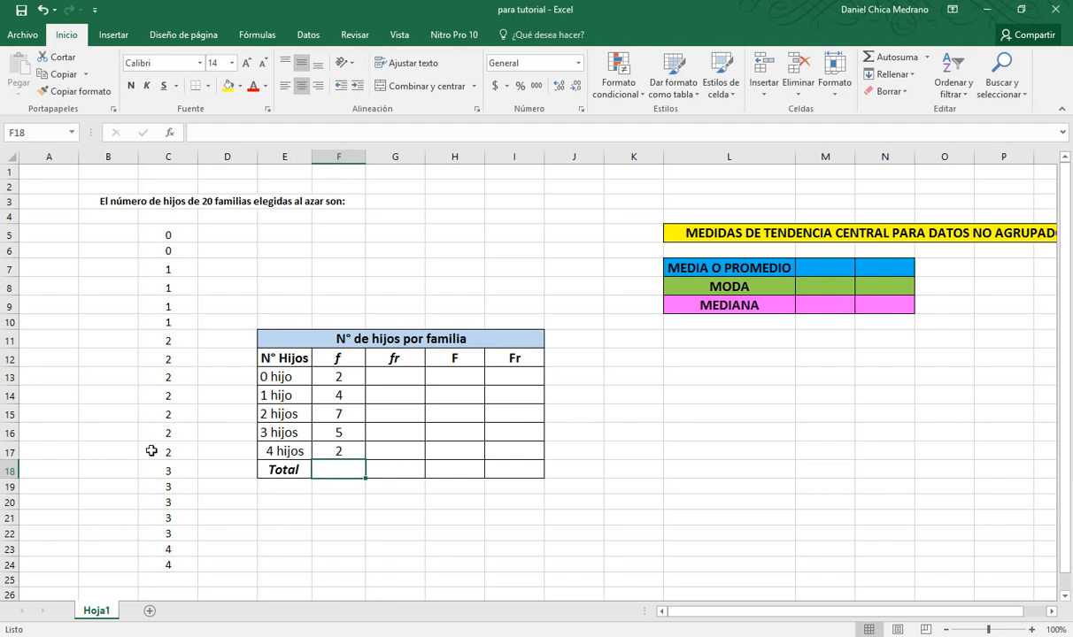
# Total the frequencies f in F18 with the formula =SUMA(F13:F17)
pyautogui.write('=suma')
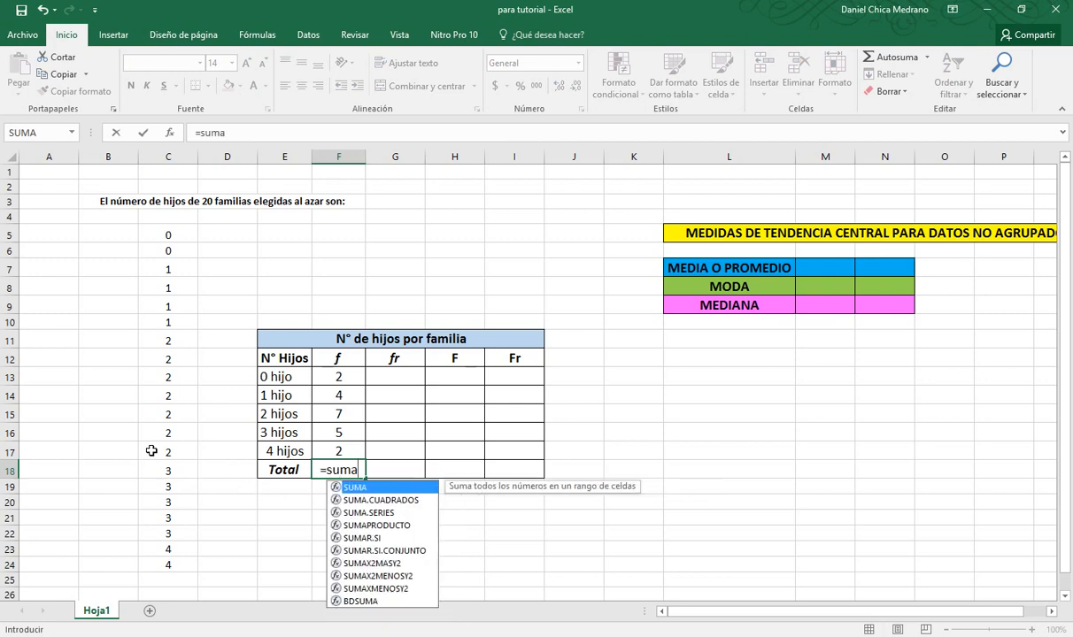
pyautogui.write('(')
pyautogui.moveTo(338, 377); pyautogui.dragTo(339, 448)
pyautogui.write(')')
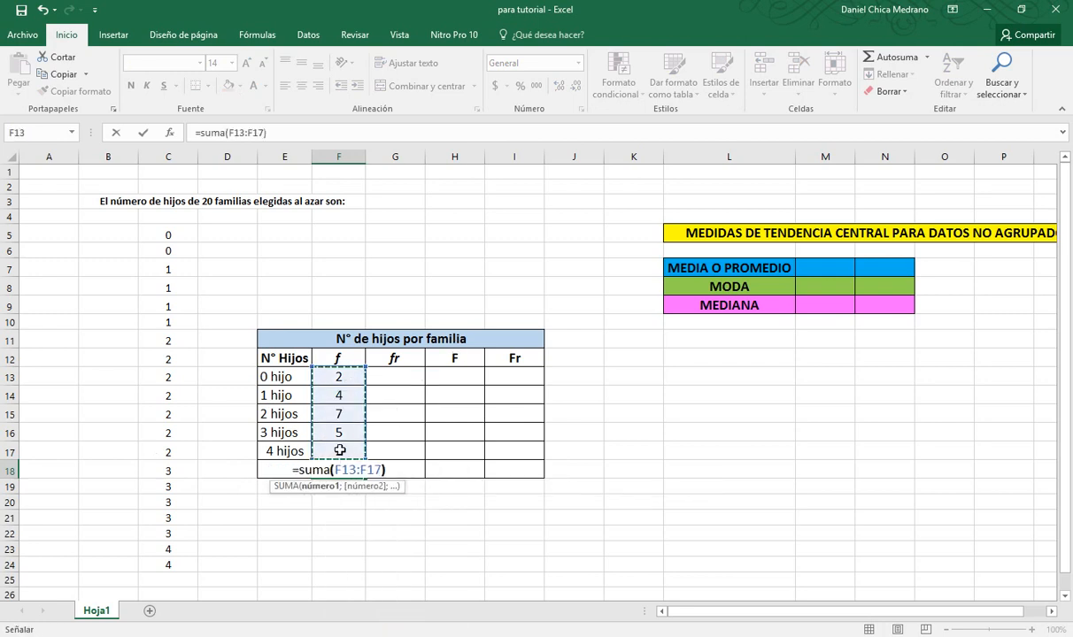
pyautogui.press('Return')
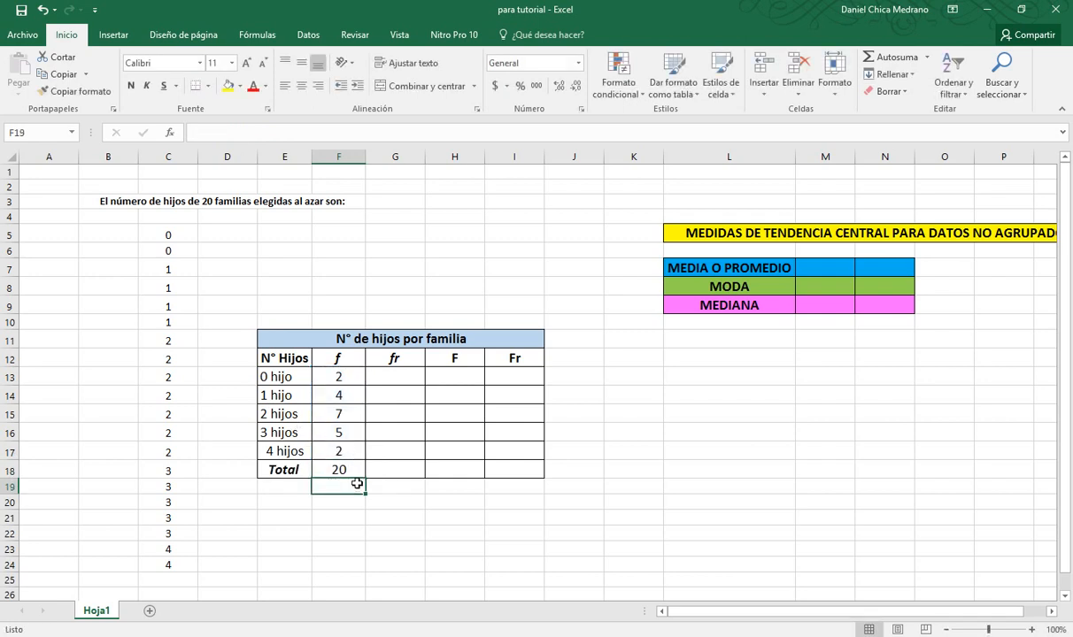
# Fill the Total label and the f total in row 18 with yellow, and make the f total bold and italic
pyautogui.click(343, 469)
pyautogui.click(228, 86)
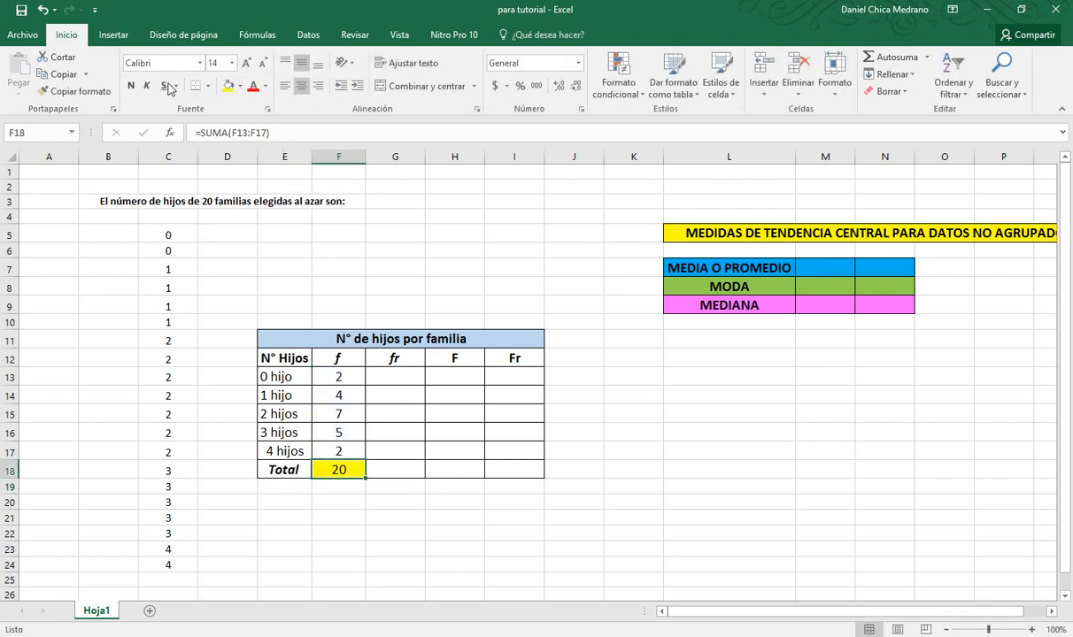
pyautogui.click(131, 85)
pyautogui.click(150, 86)
pyautogui.click(281, 466)
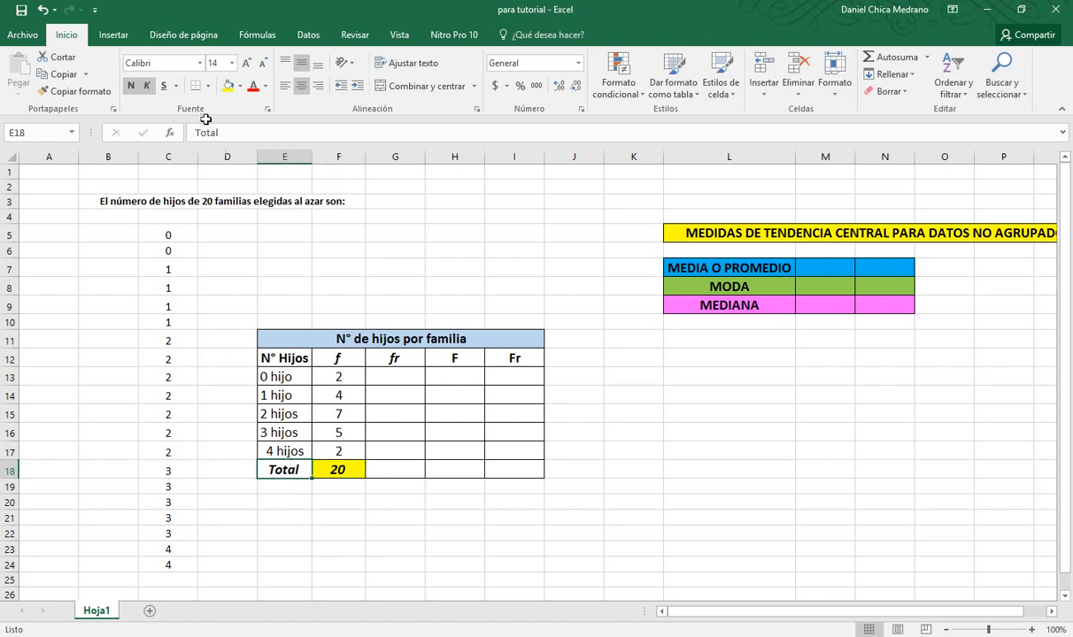
pyautogui.click(229, 86)
pyautogui.click(208, 202)
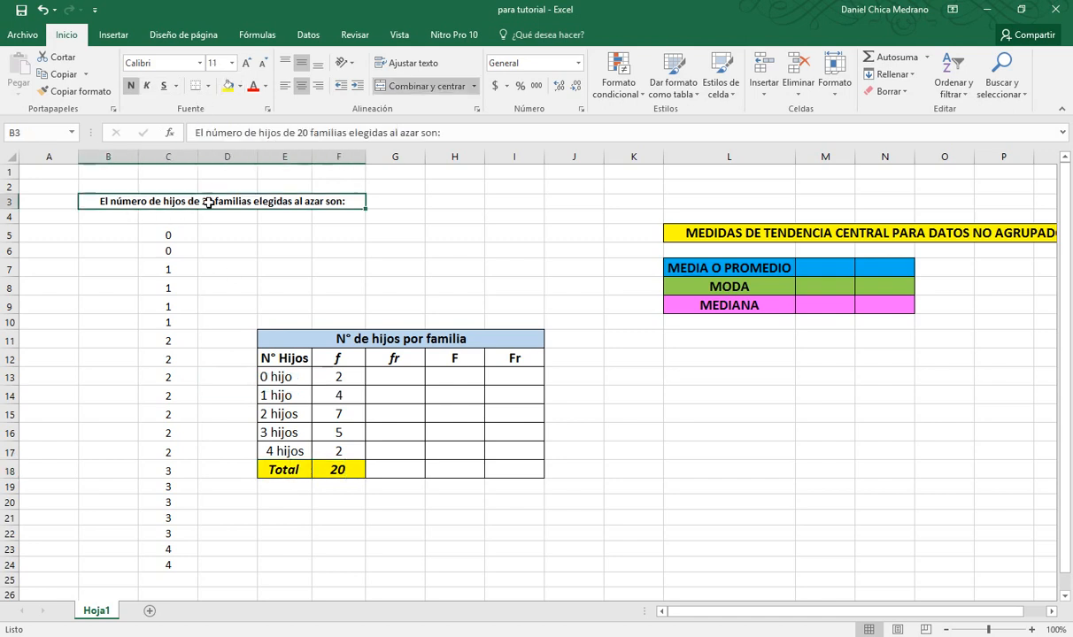
# Calculate the relative frequency fr in G13 as =F13/20 and fill the formula down to G17
pyautogui.click(392, 383)
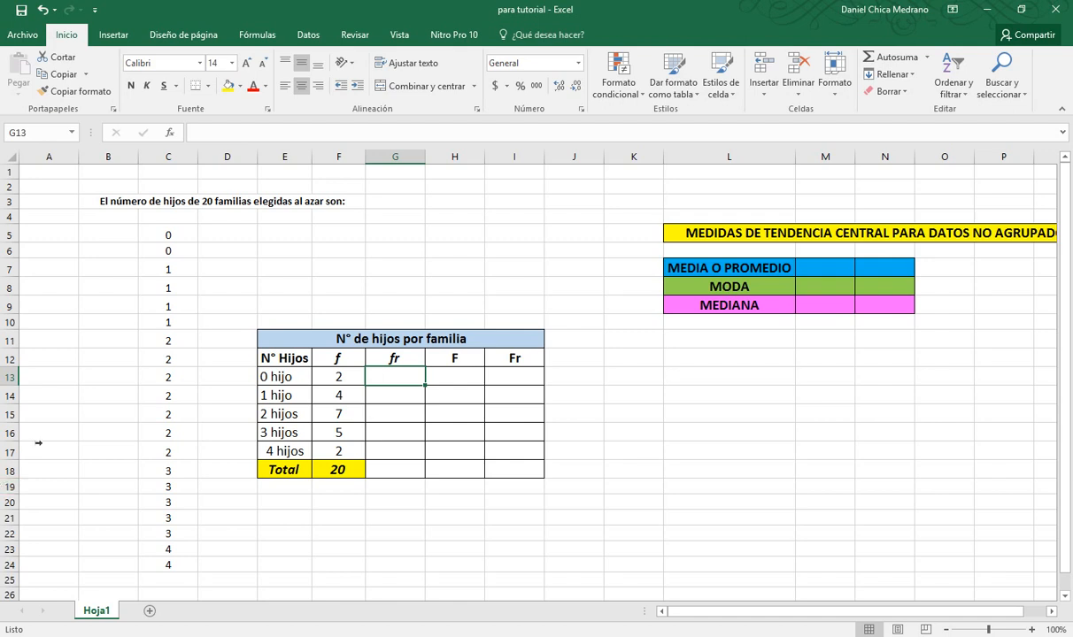
pyautogui.click(342, 373)
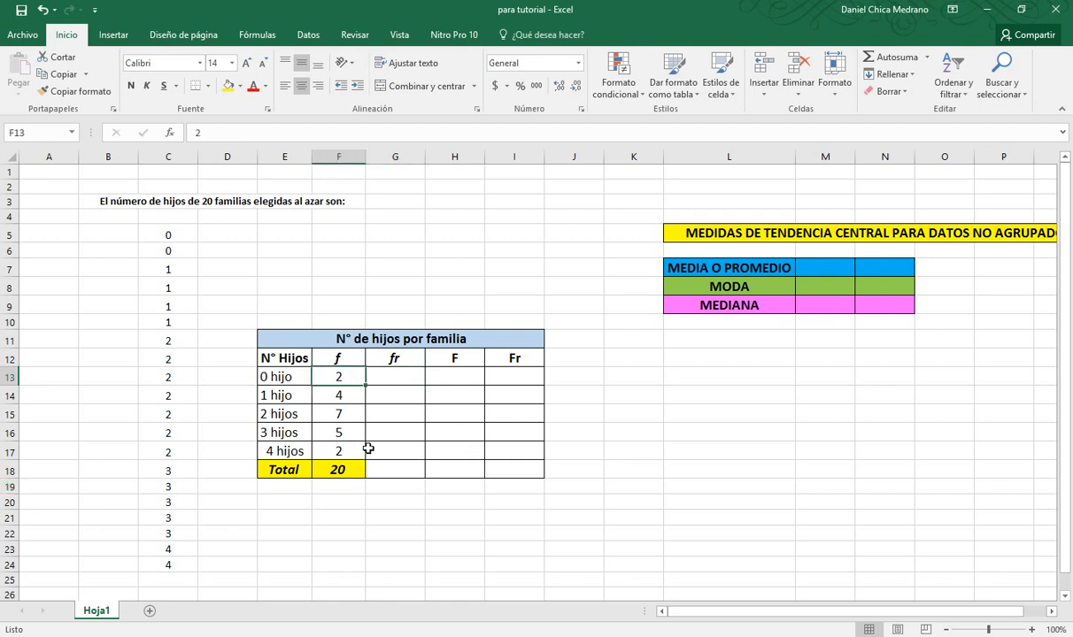
pyautogui.click(353, 473)
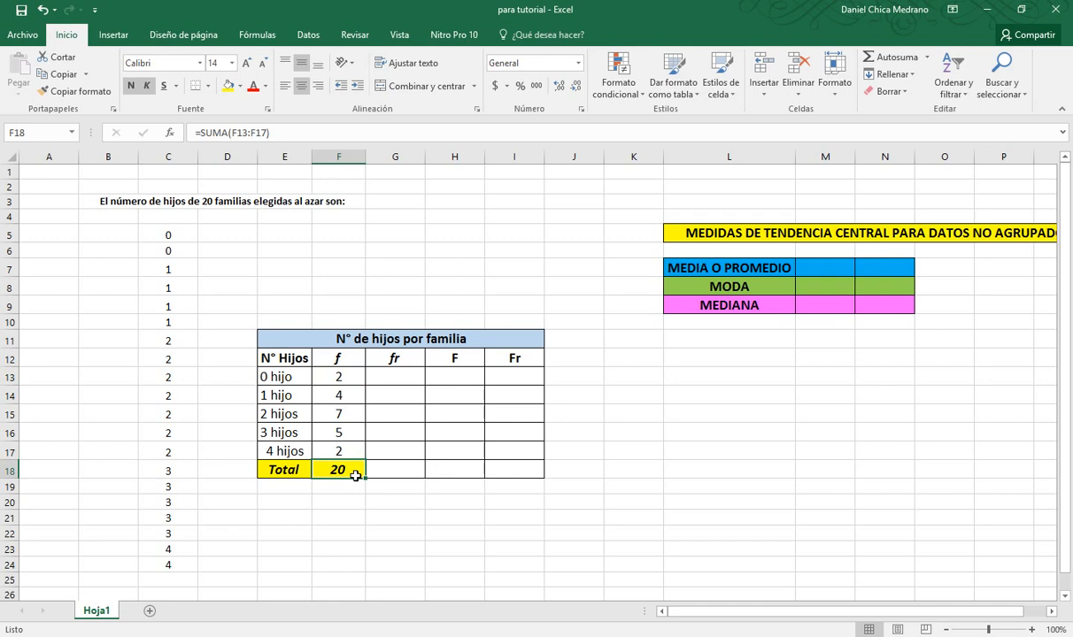
pyautogui.click(397, 379)
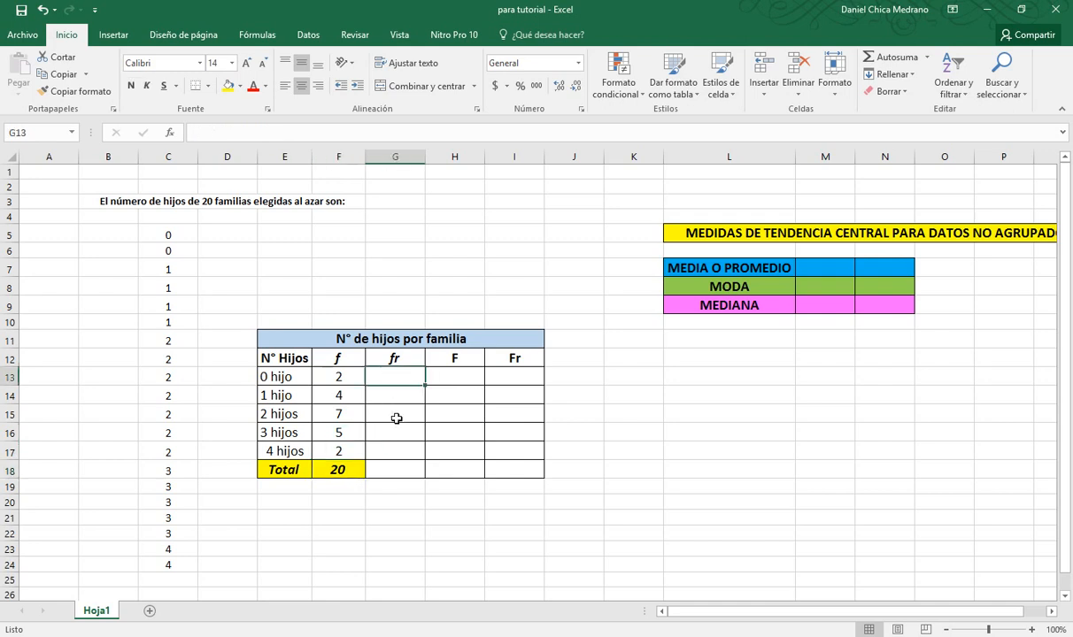
pyautogui.write('=')
pyautogui.click(356, 377)
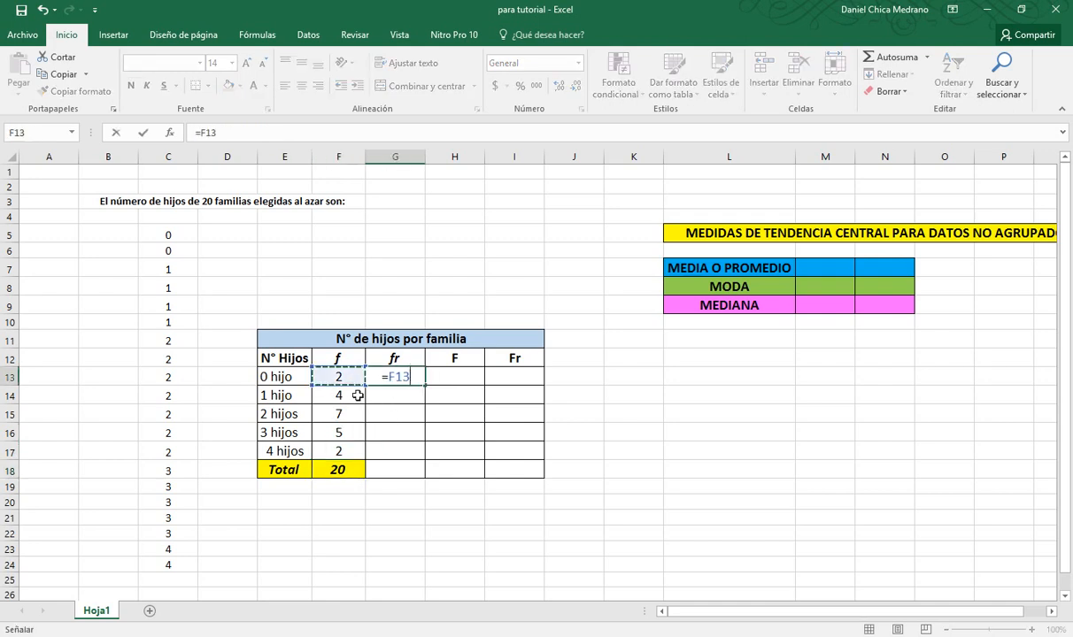
pyautogui.write('/')
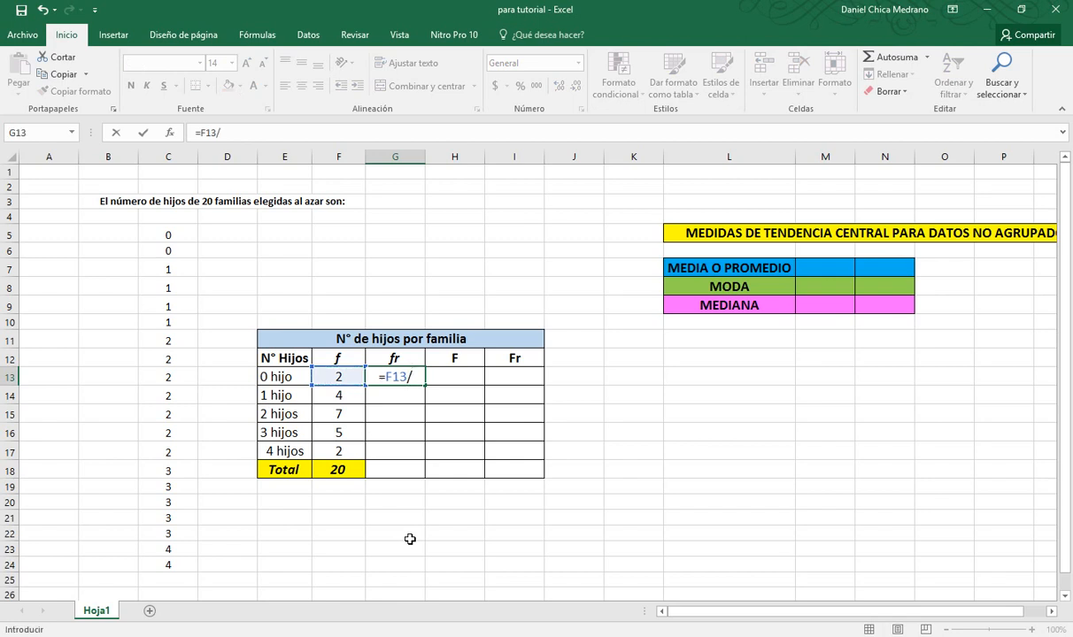
pyautogui.write('20')
pyautogui.press('Return')
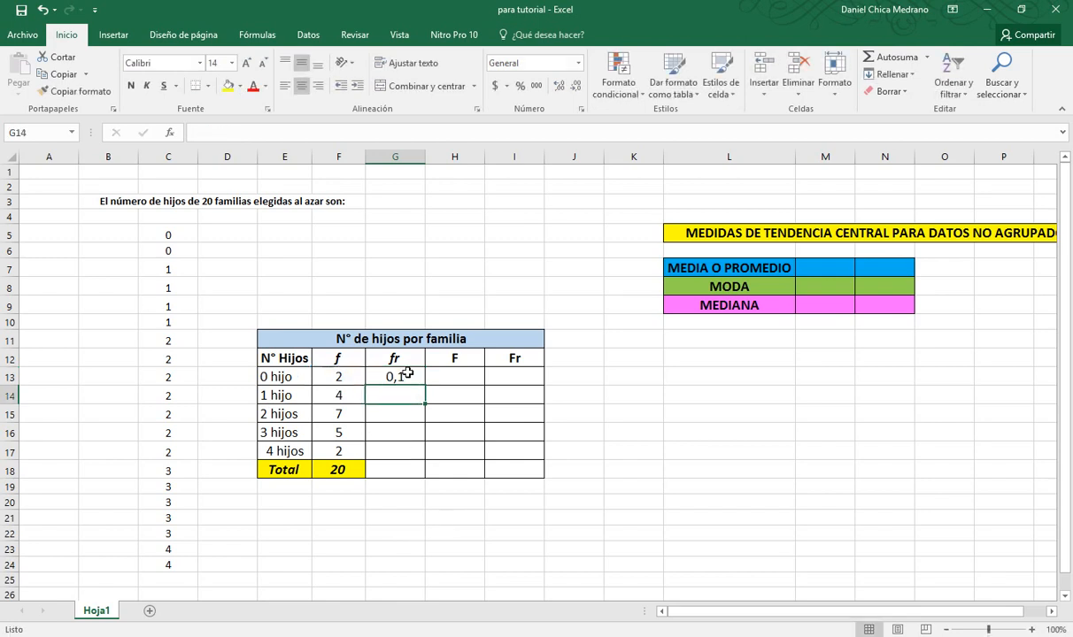
pyautogui.click(413, 373)
pyautogui.moveTo(425, 384); pyautogui.dragTo(416, 465)
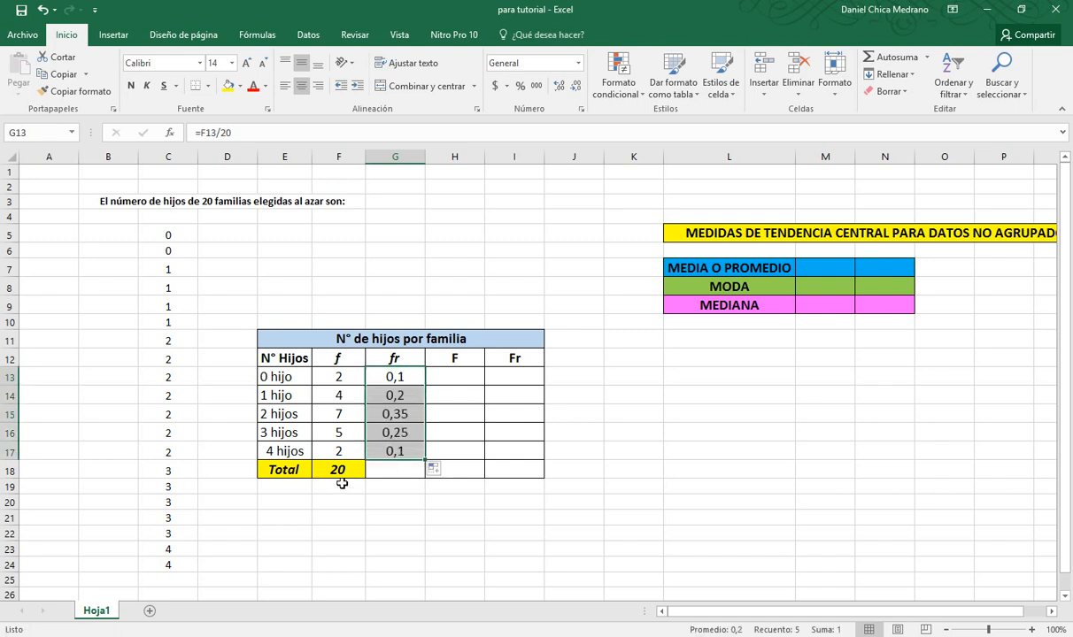
# Copy the total formula and its formatting from F18 across to G18 to total the fr column
pyautogui.click(356, 471)
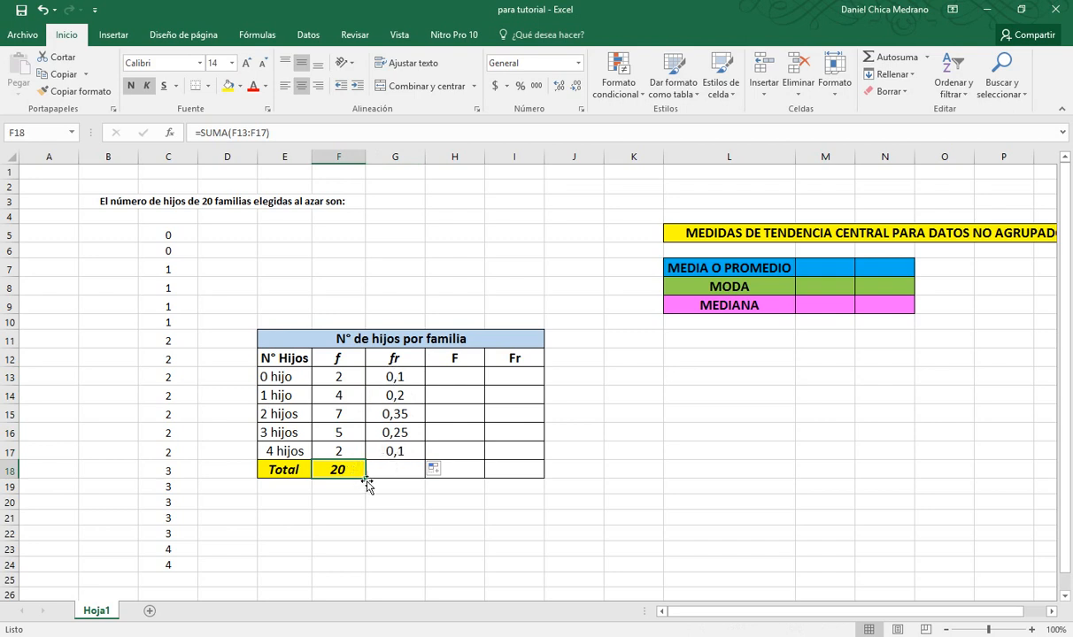
pyautogui.moveTo(367, 479); pyautogui.dragTo(418, 478)
pyautogui.click(433, 467)
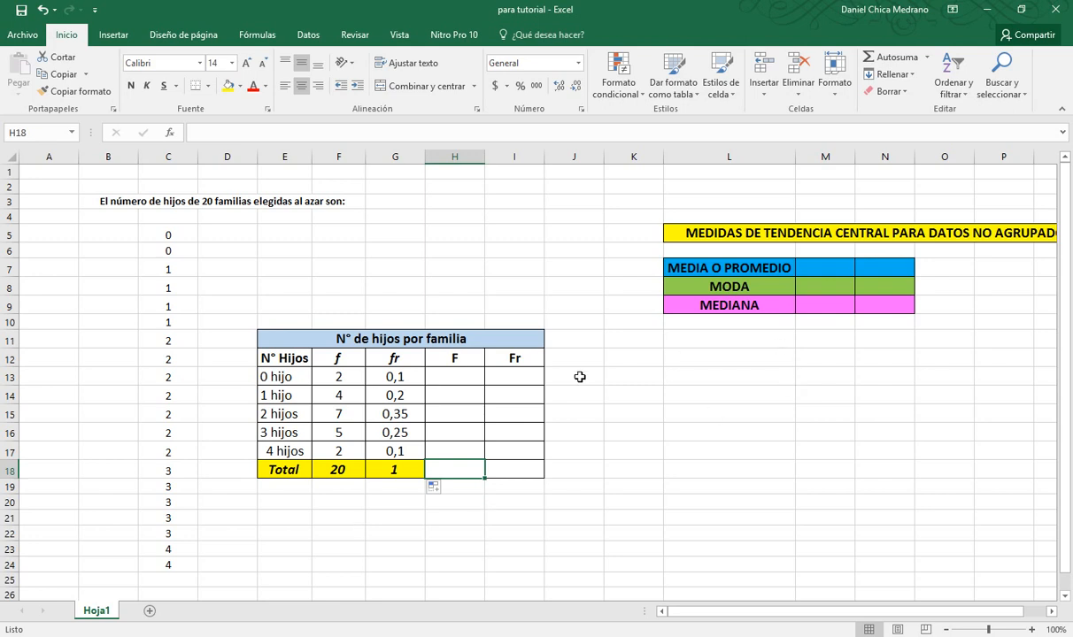
# Set the first cumulative frequency F in H13 with the formula =F13
pyautogui.click(438, 376)
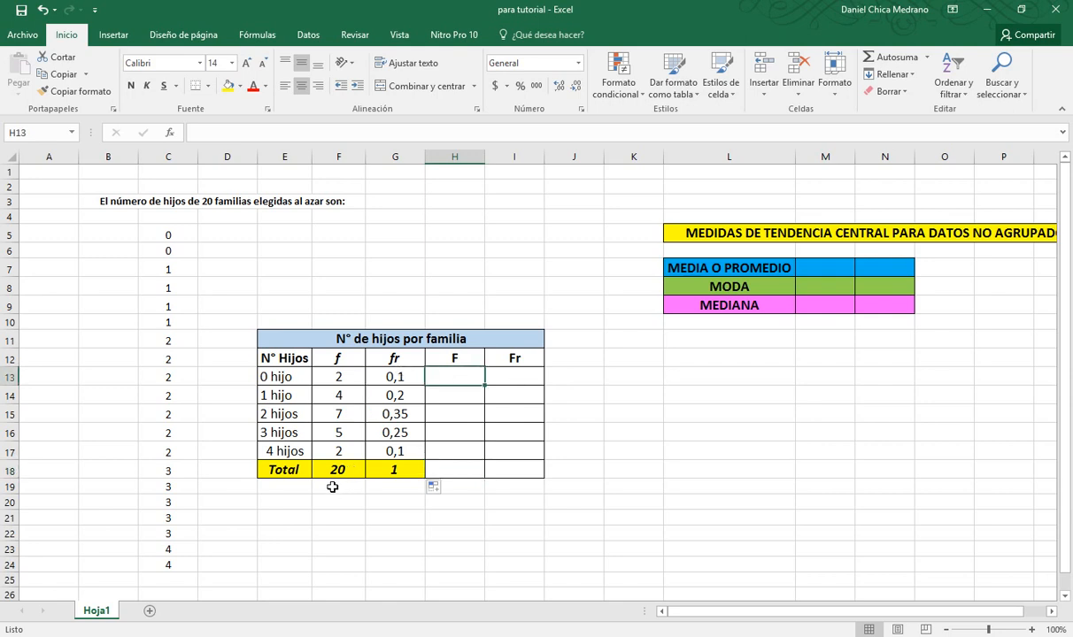
pyautogui.write('2')
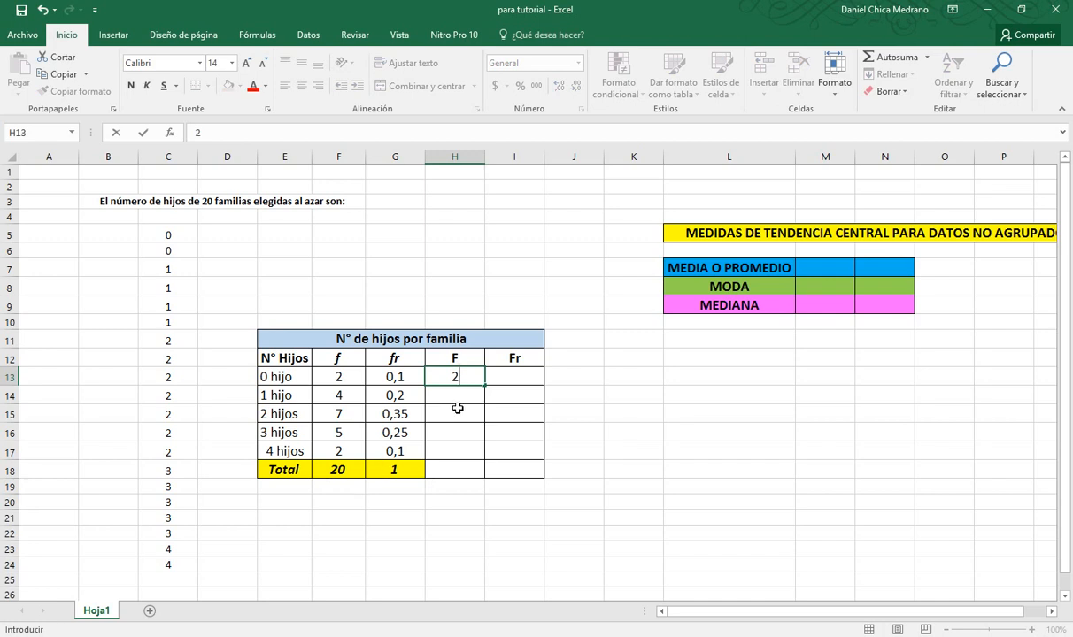
pyautogui.write('=')
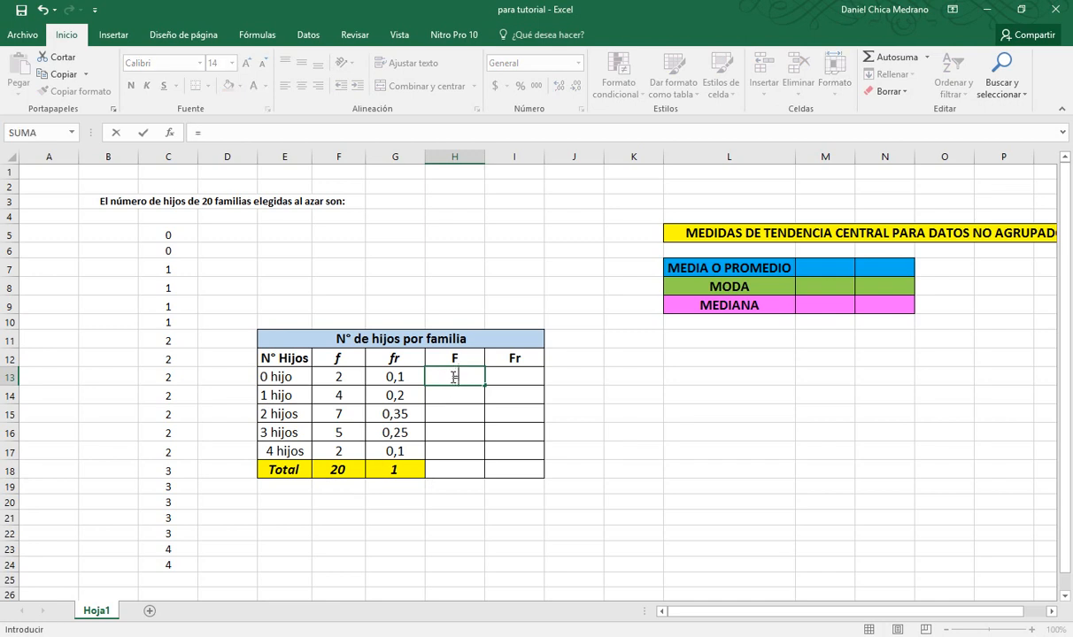
pyautogui.click(341, 377)
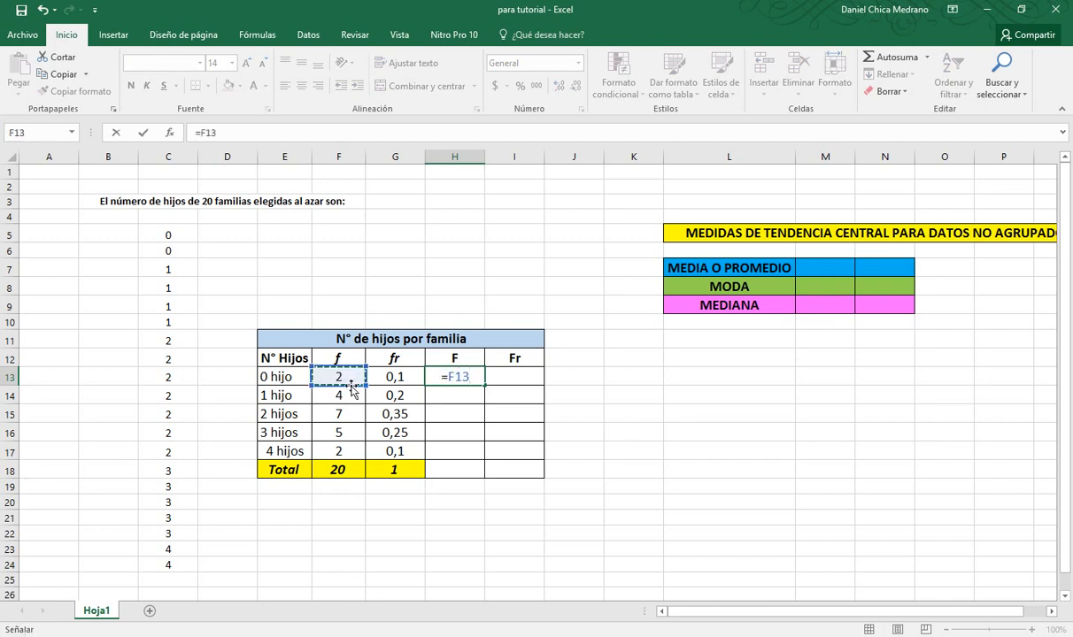
pyautogui.hotkey('ctrl', 'Return')
pyautogui.press('Down')
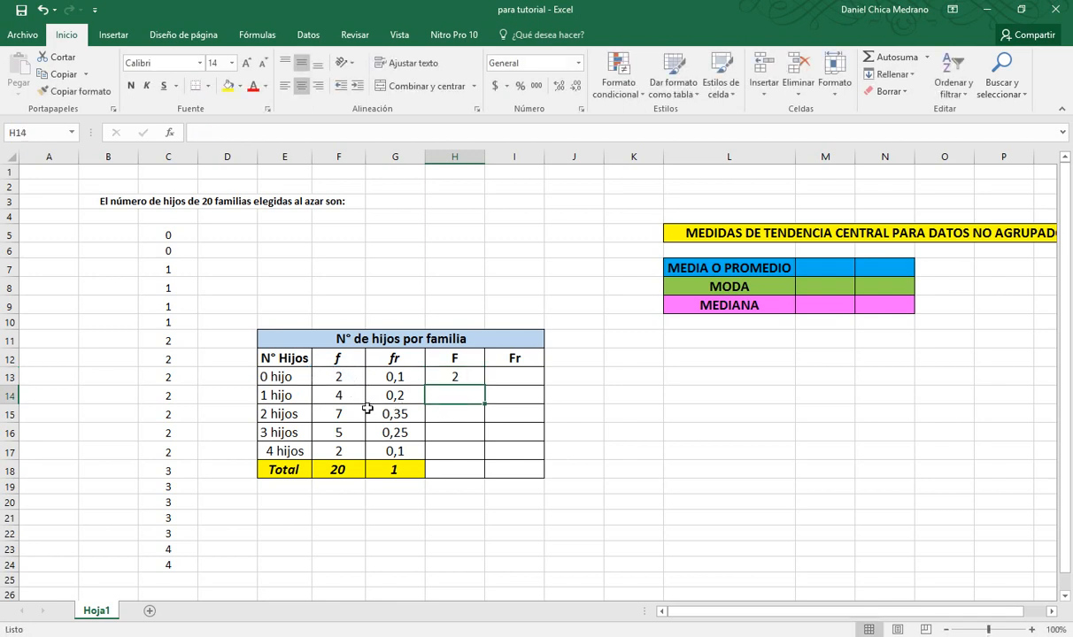
# Calculate the cumulative frequency for "1 hijo" in H14 with the formula =F14+H13
pyautogui.click(347, 401)
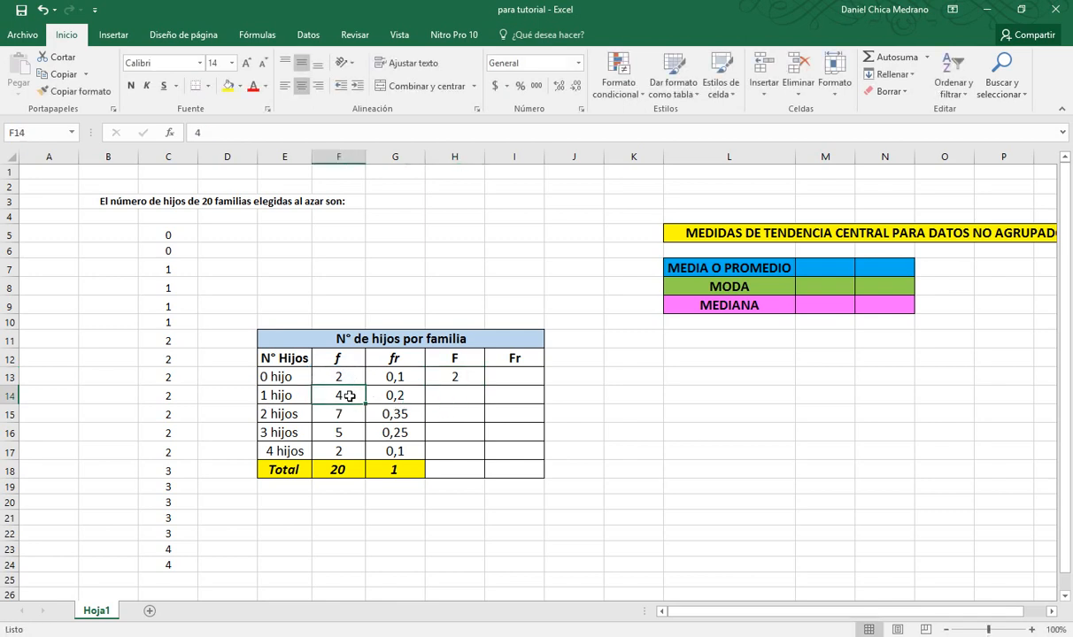
pyautogui.click(458, 378)
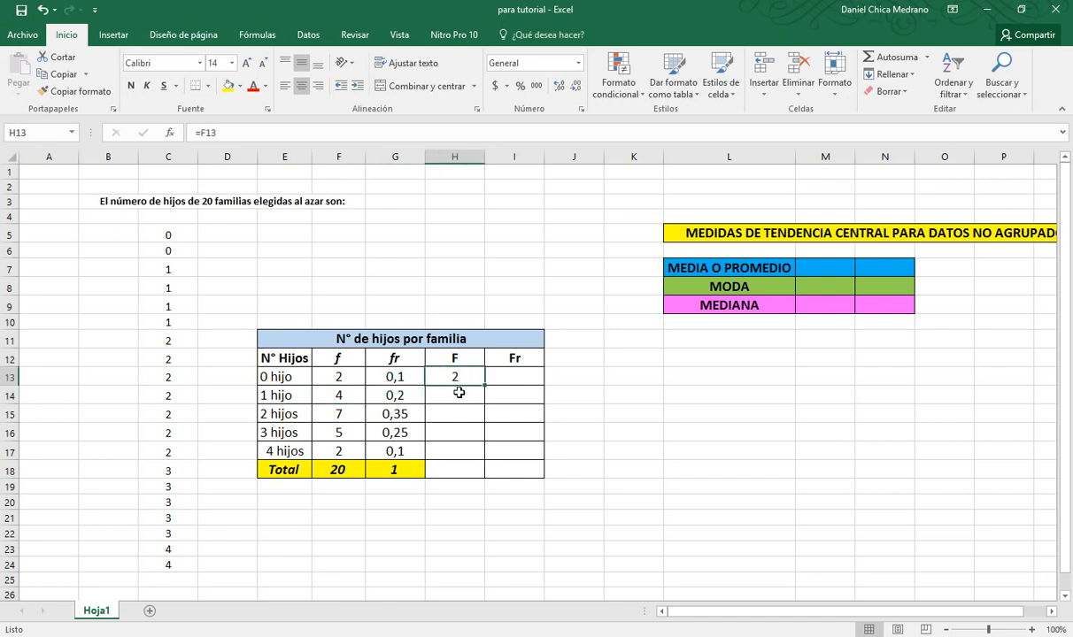
pyautogui.click(458, 392)
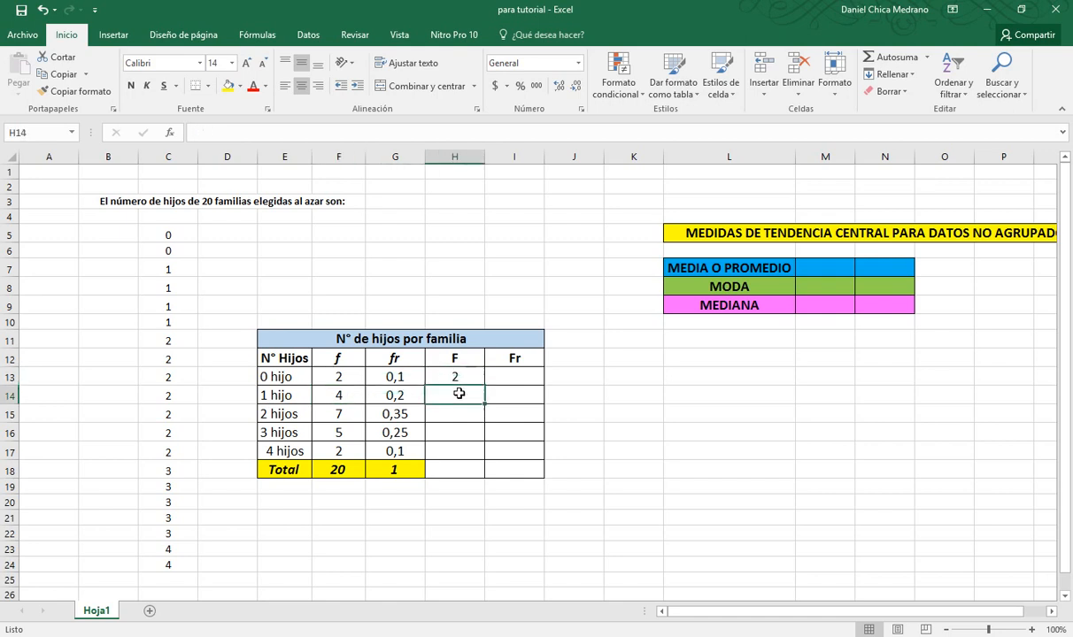
pyautogui.write('=')
pyautogui.click(354, 395)
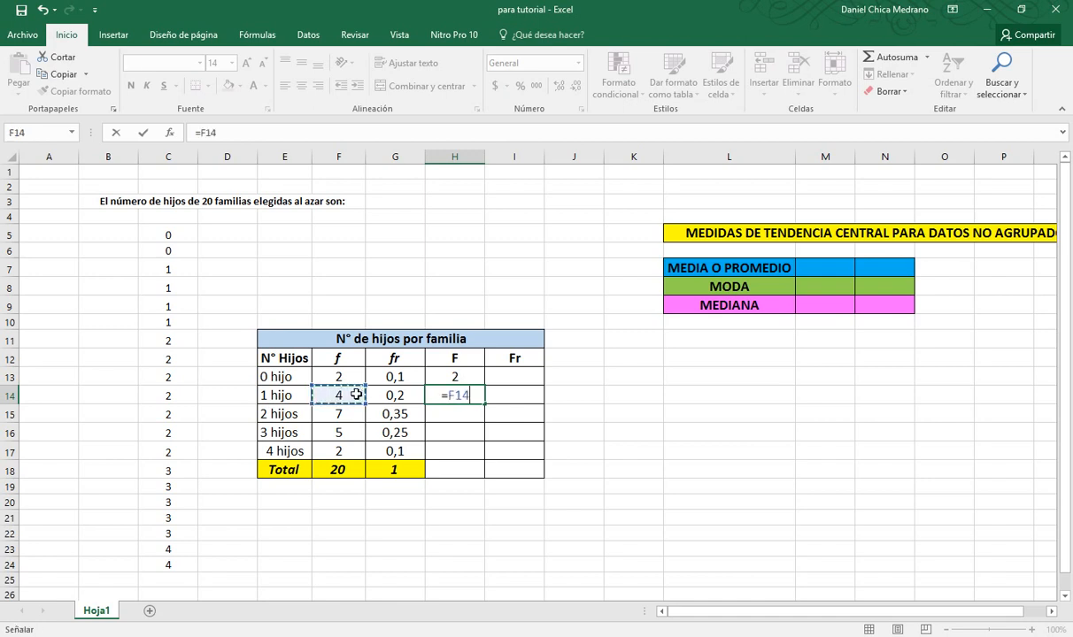
pyautogui.write('+')
pyautogui.click(461, 378)
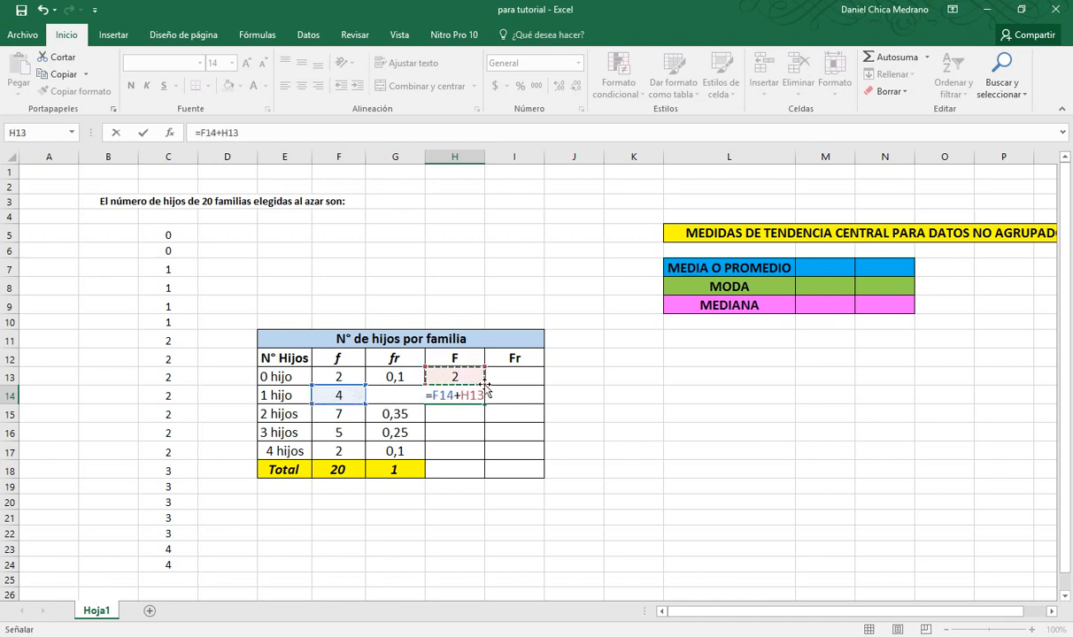
pyautogui.press('Return')
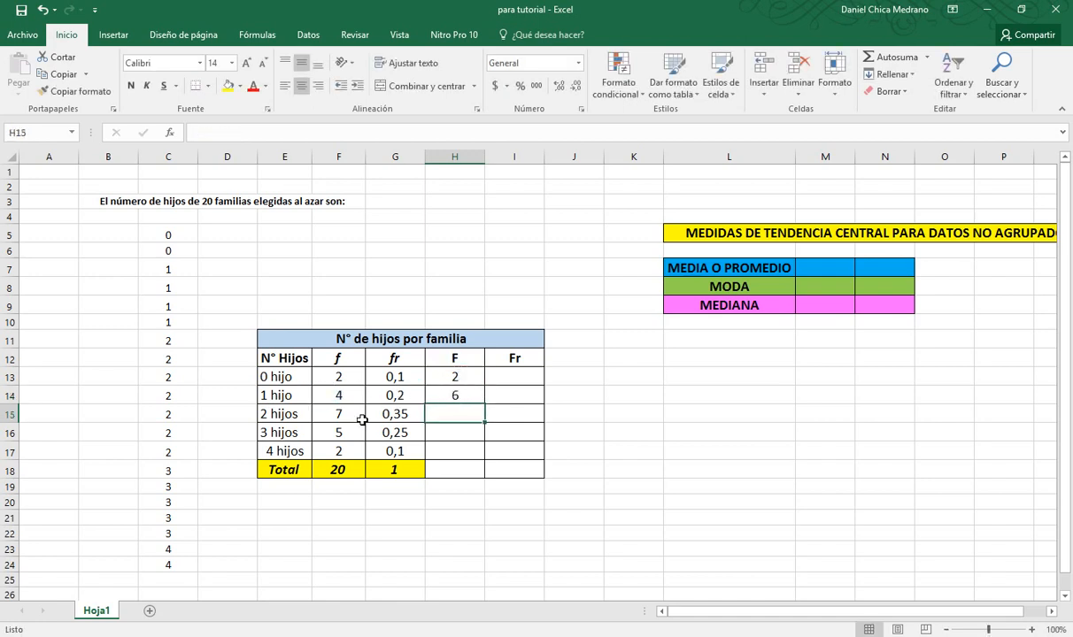
# Fill the cumulative frequency formula from H14 down to H17
pyautogui.click(339, 413)
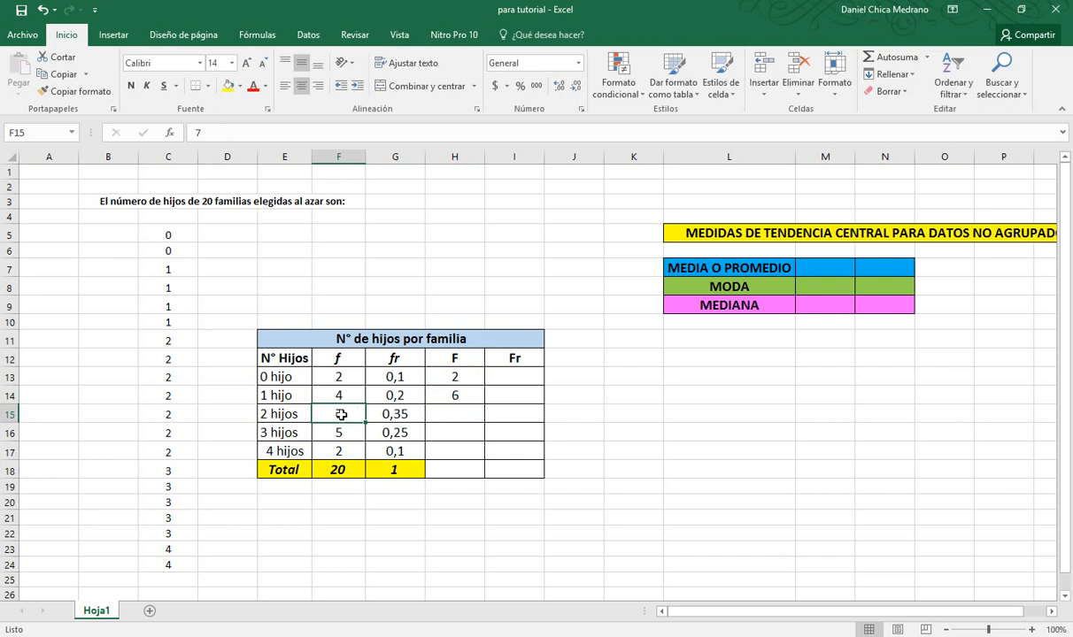
pyautogui.click(455, 395)
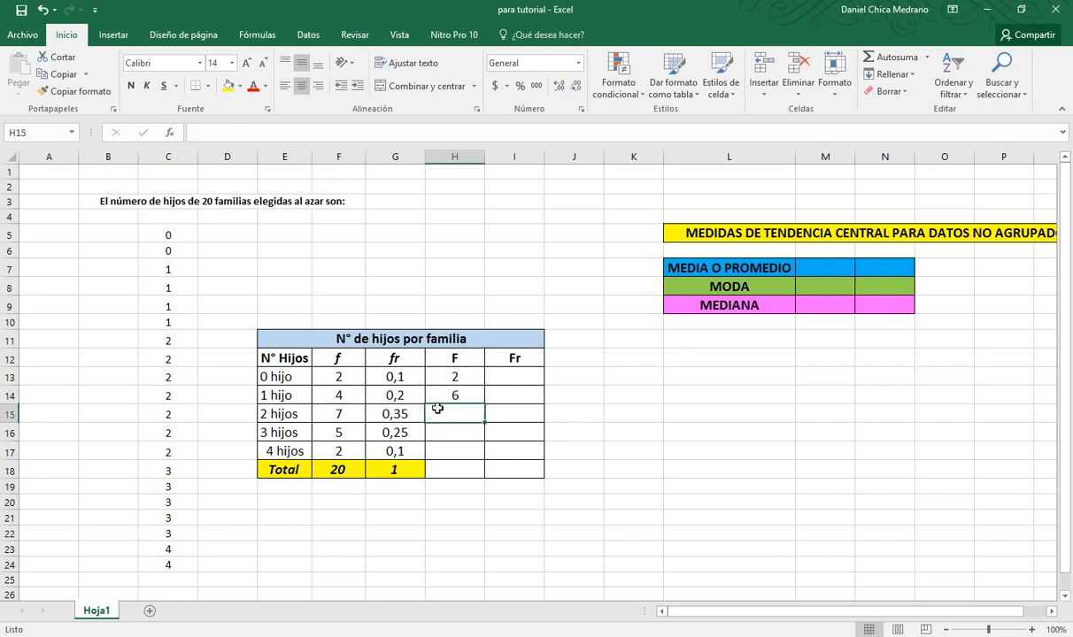
pyautogui.moveTo(485, 405); pyautogui.dragTo(477, 457)
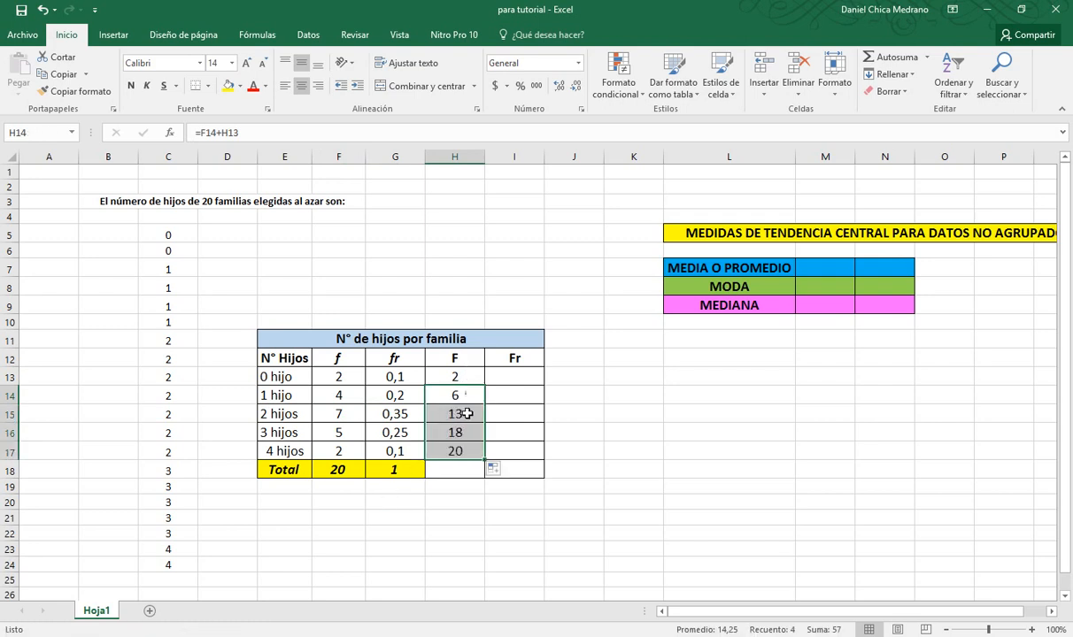
# Highlight the last cumulative frequency in H17 with a yellow fill and bold text
pyautogui.click(456, 452)
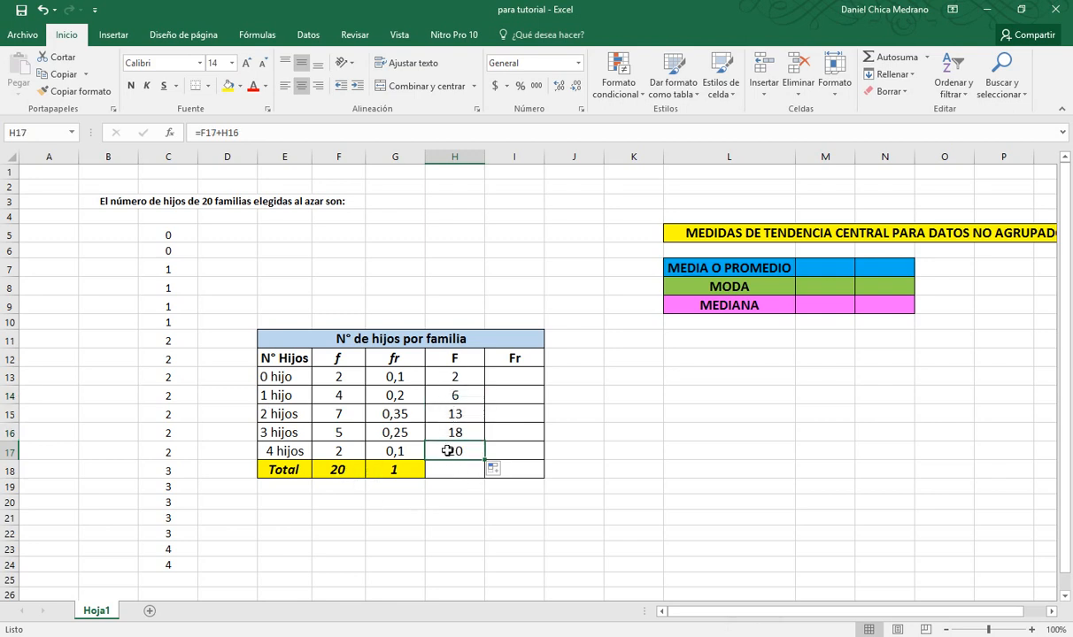
pyautogui.click(227, 86)
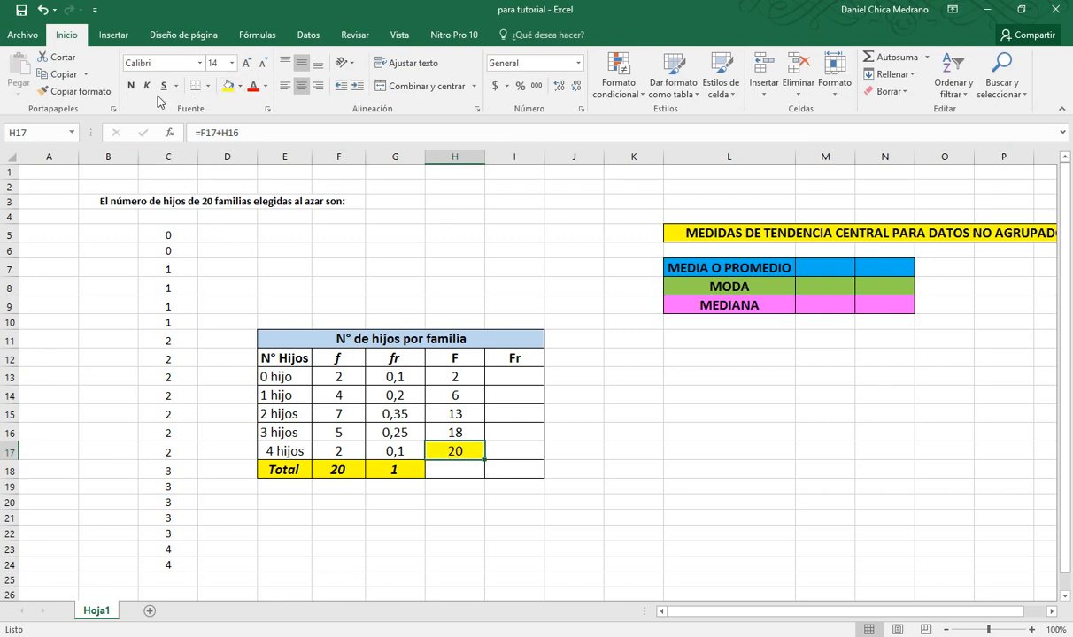
pyautogui.click(131, 87)
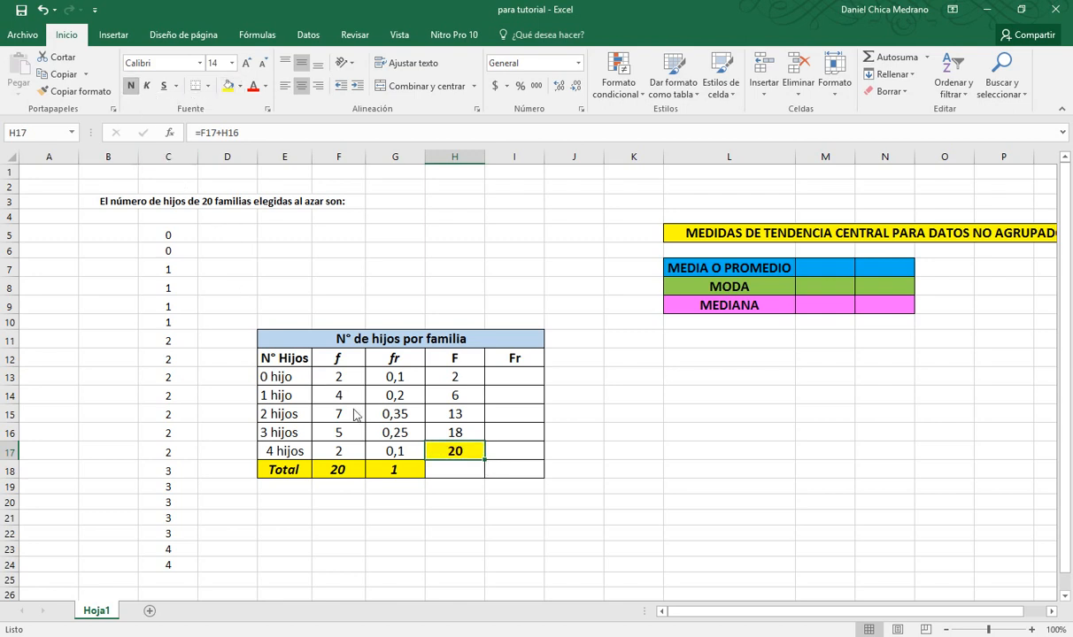
# Calculate the cumulative relative frequency Fr for "0 hijo" in I13 with the formula =H13/20
pyautogui.click(493, 377)
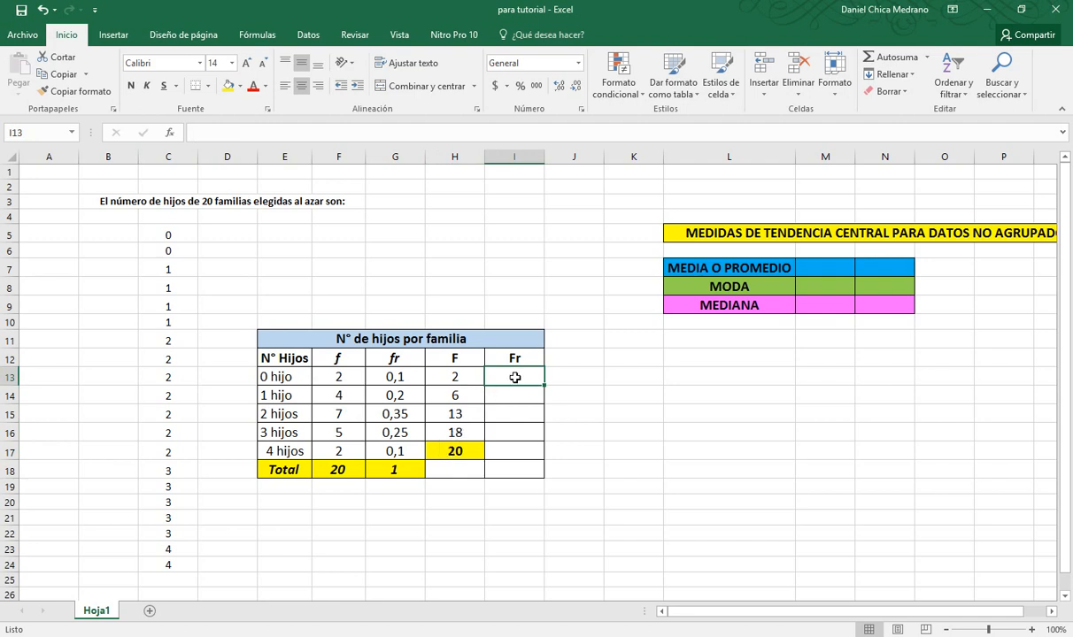
pyautogui.write('=')
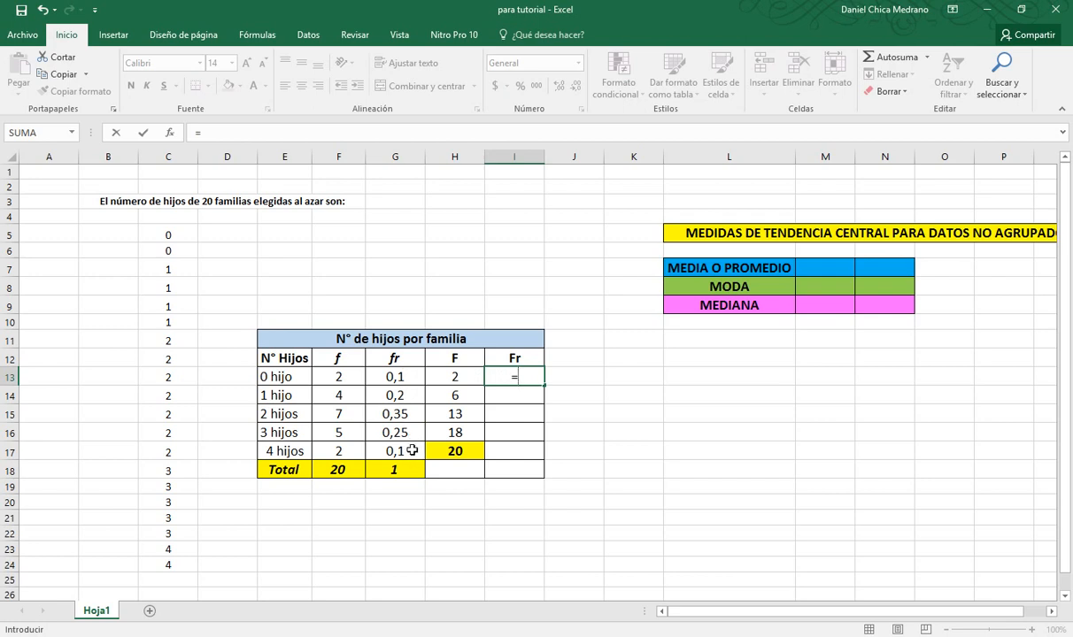
pyautogui.click(475, 378)
pyautogui.write('/')
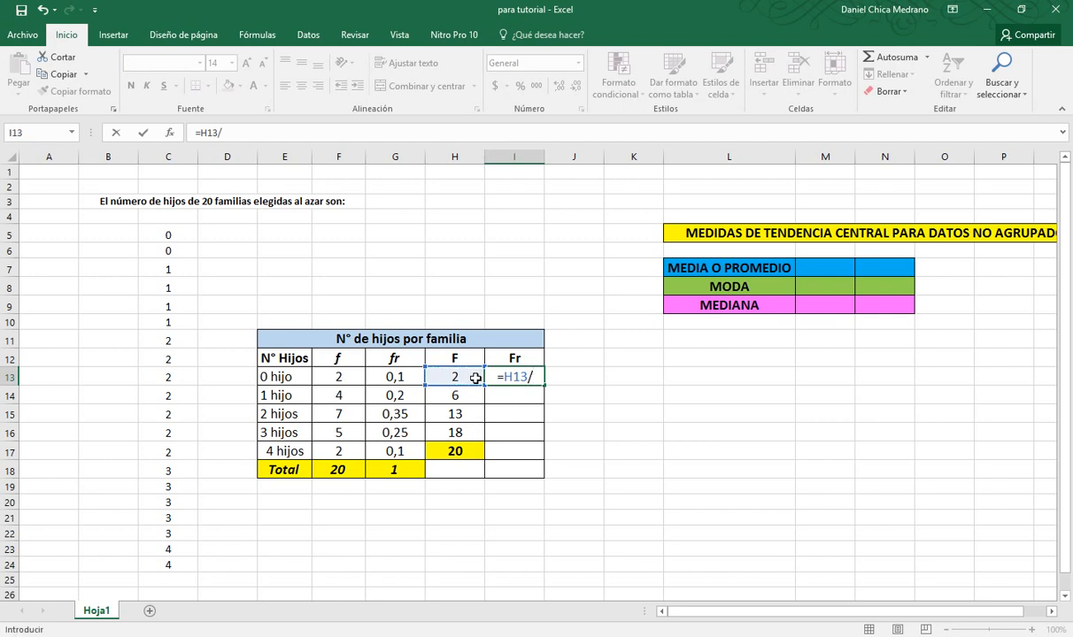
pyautogui.write('20')
pyautogui.press('Return')
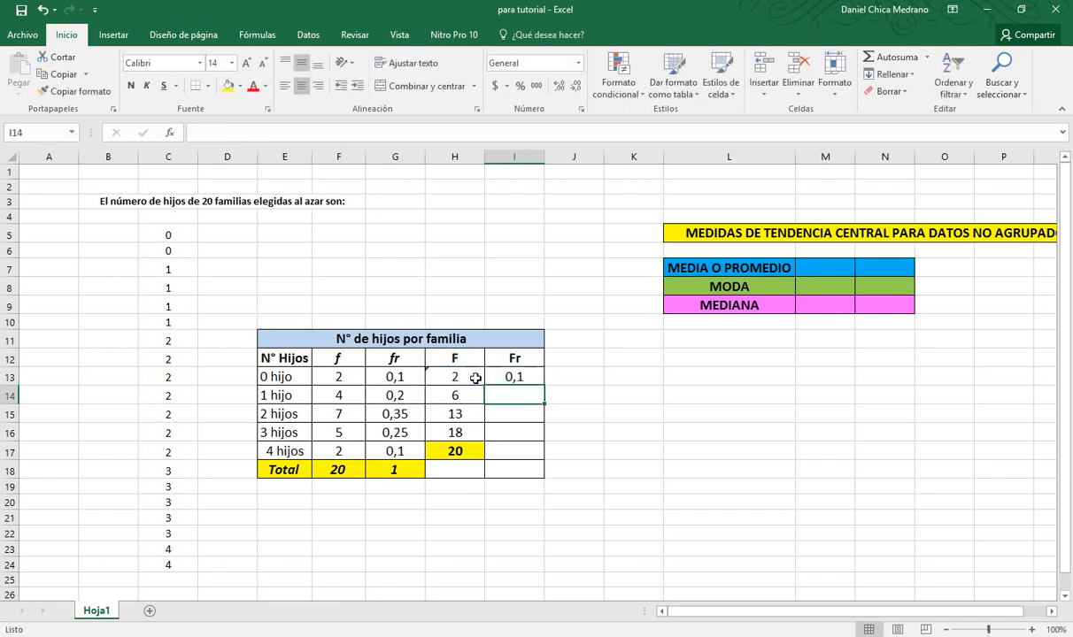
# Fill the Fr formula from I13 down to I17 and highlight I17 with a yellow fill and bold text
pyautogui.click(520, 376)
pyautogui.moveTo(544, 386); pyautogui.dragTo(542, 452)
pyautogui.click(497, 455)
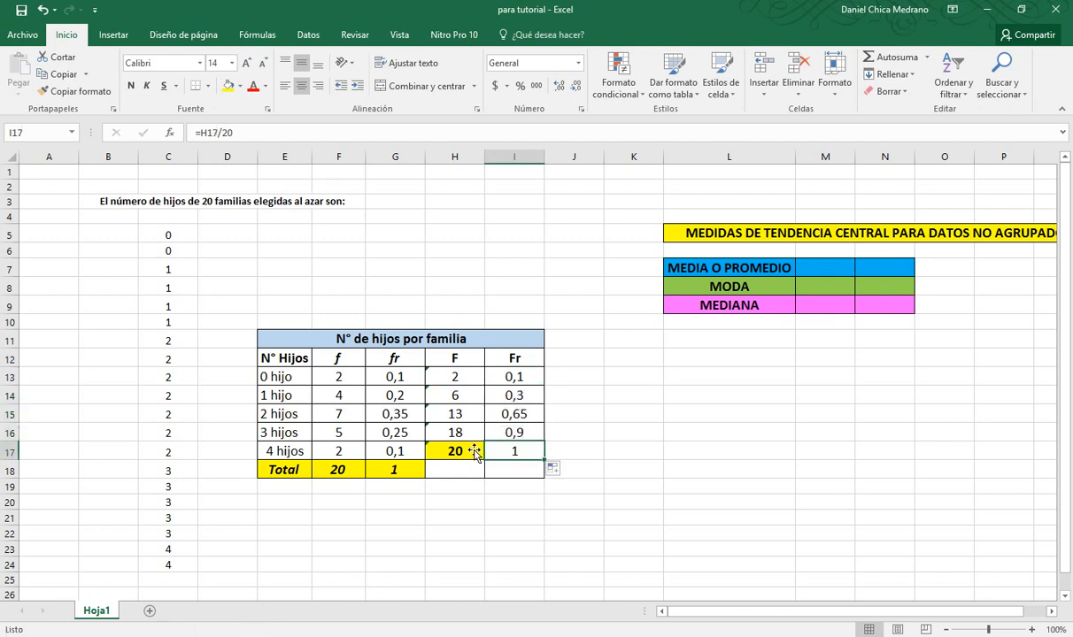
pyautogui.click(228, 86)
pyautogui.click(131, 86)
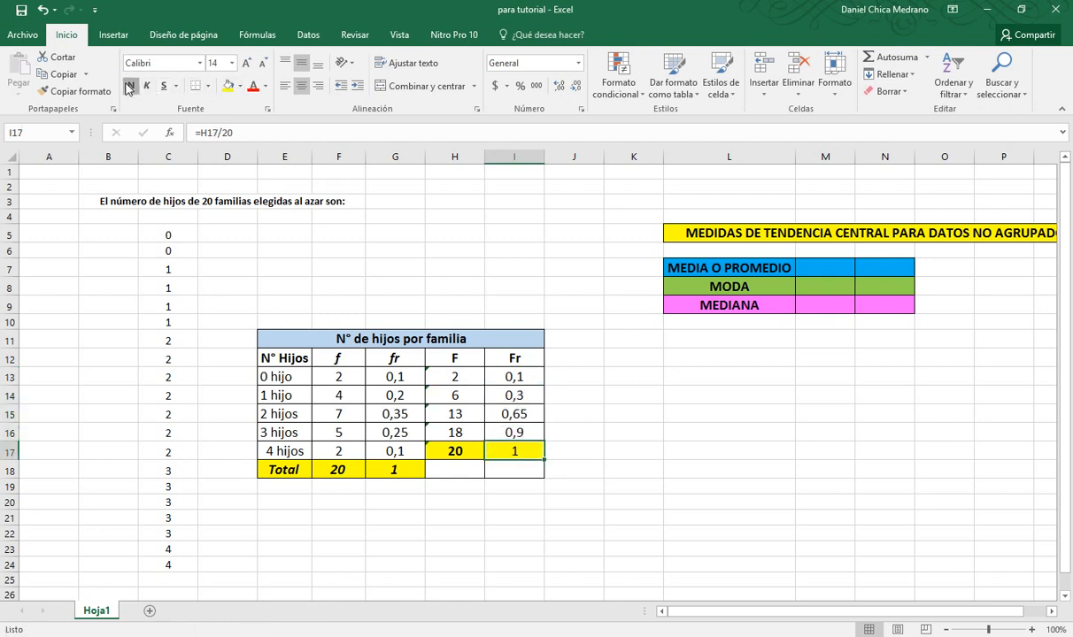
pyautogui.click(407, 472)
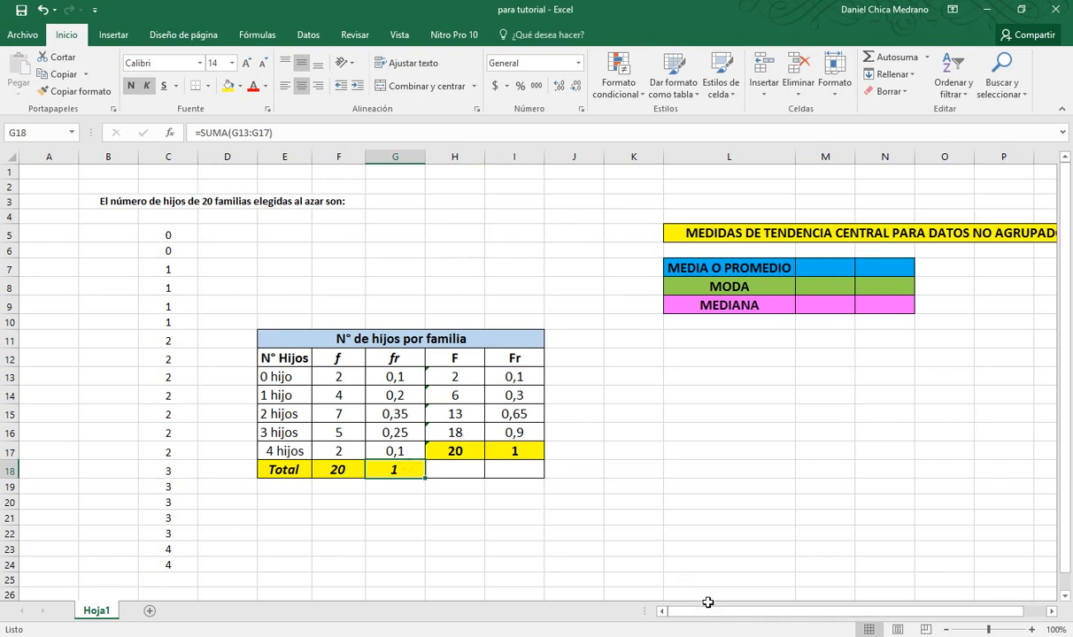
# Calculate the mean of the 20 data values in M7, beside MEDIA O PROMEDIO, with the formula =PROMEDIO(C5:C24)
pyautogui.moveTo(717, 611)
pyautogui.mouseDown()
pyautogui.moveTo(738, 618)
pyautogui.moveTo(715, 610)
pyautogui.mouseUp()
pyautogui.moveTo(779, 612); pyautogui.dragTo(841, 617)
pyautogui.click(767, 274)
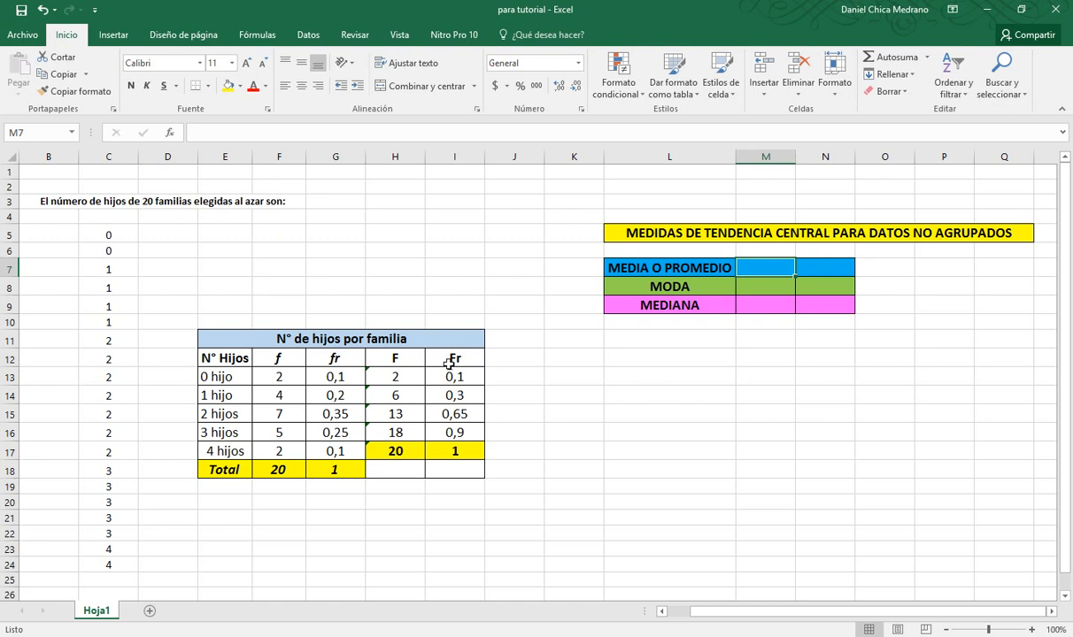
pyautogui.moveTo(115, 232); pyautogui.dragTo(132, 558)
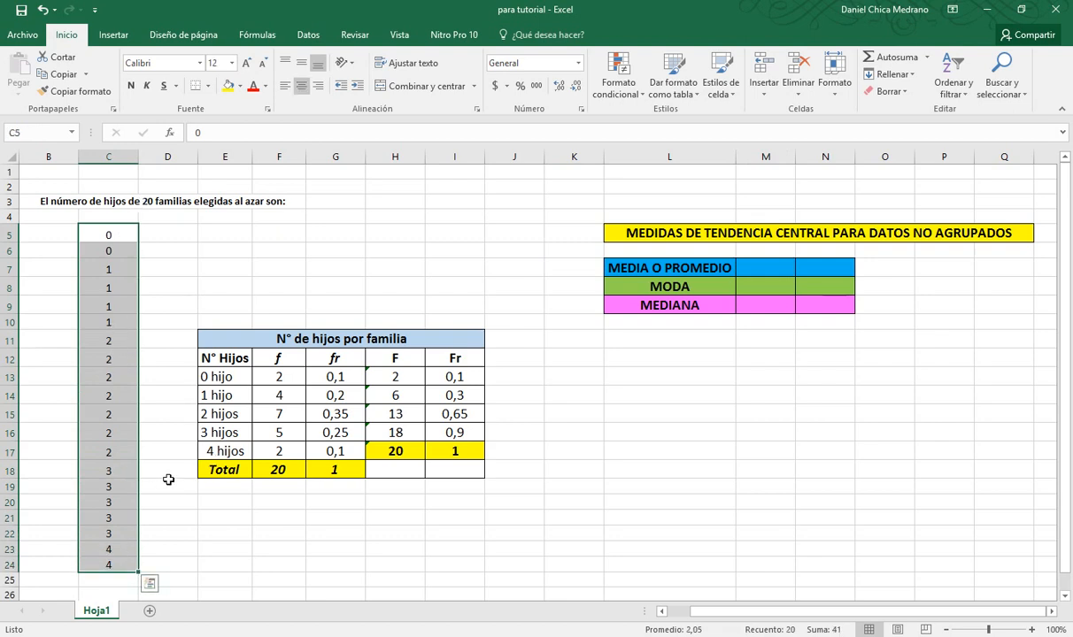
pyautogui.click(168, 486)
pyautogui.click(278, 470)
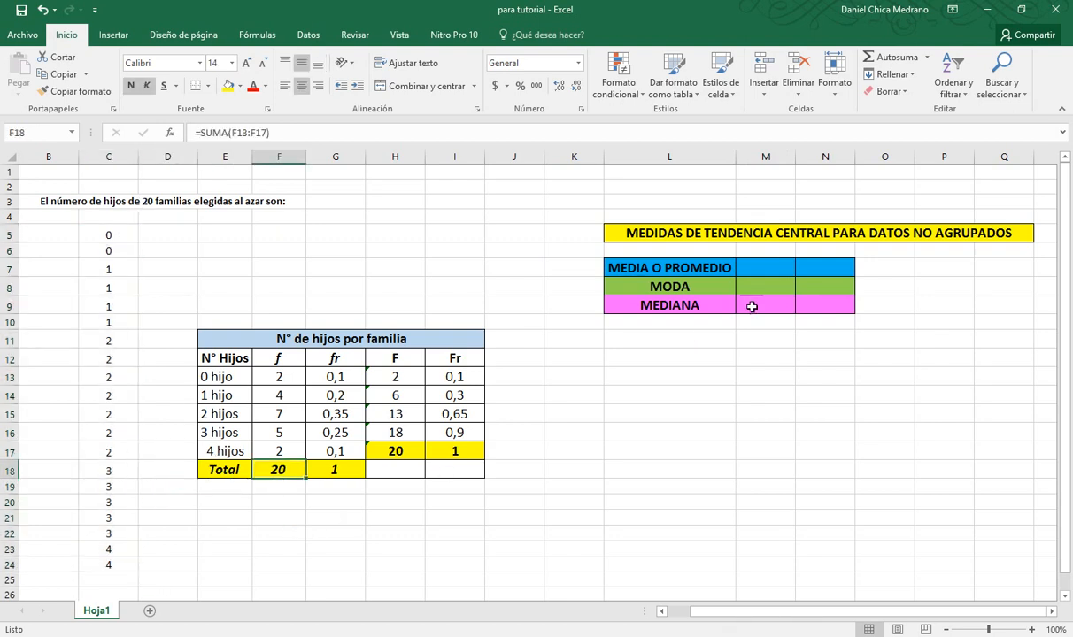
pyautogui.click(768, 269)
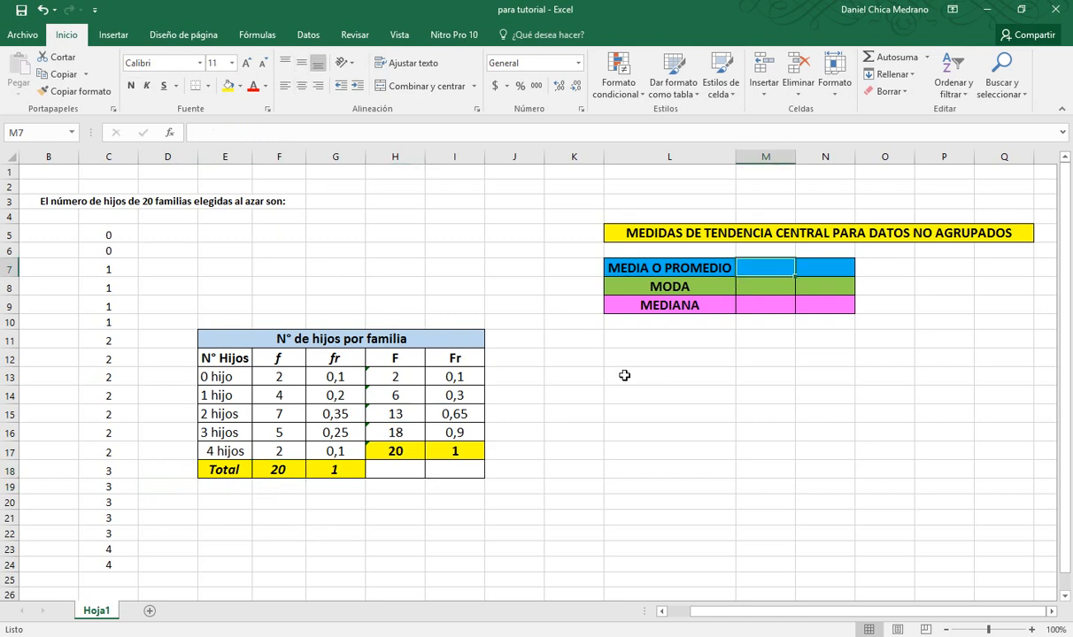
pyautogui.write('=')
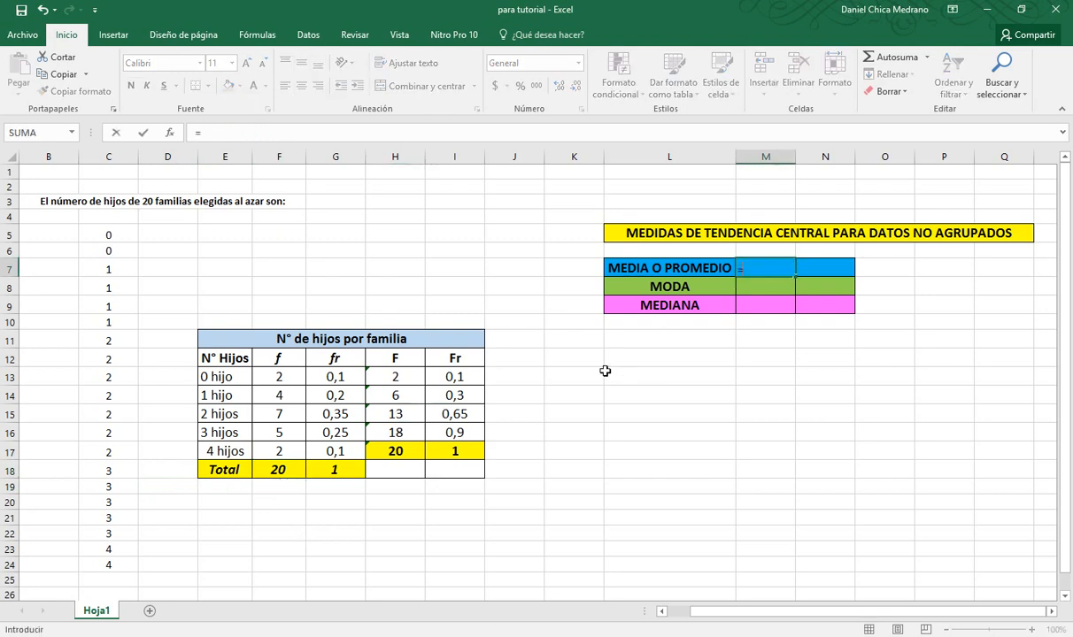
pyautogui.write('promedio(')
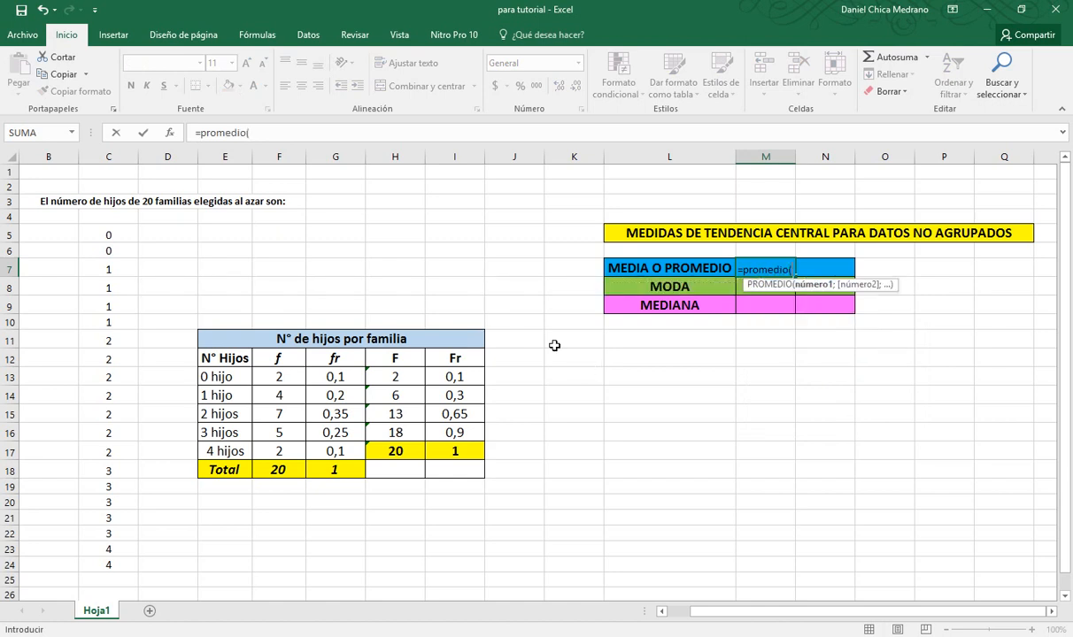
pyautogui.moveTo(120, 239); pyautogui.dragTo(131, 558)
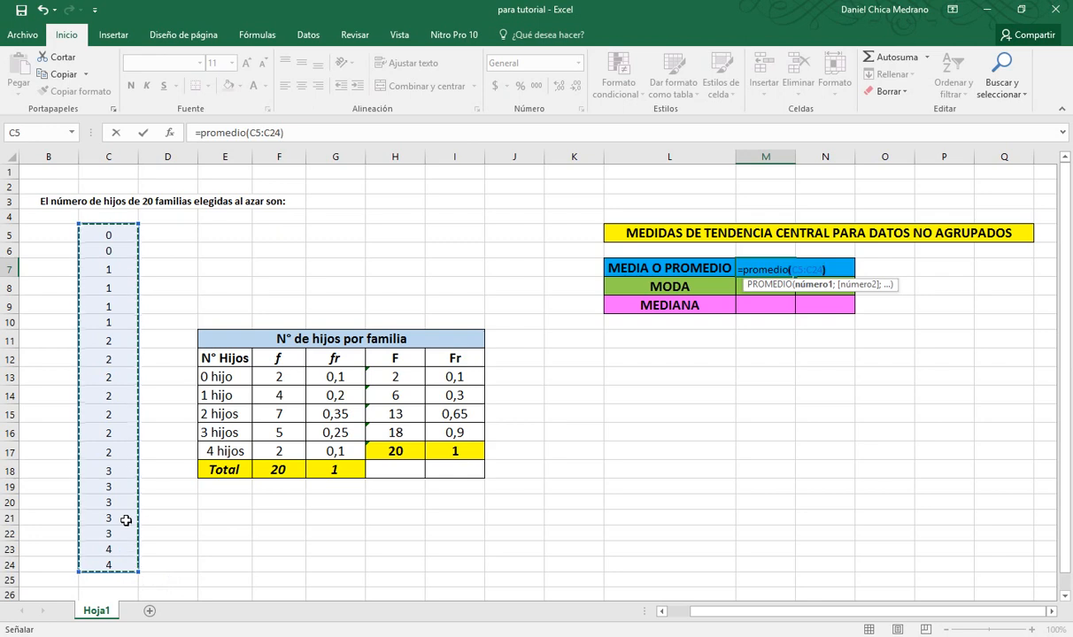
pyautogui.press('Return')
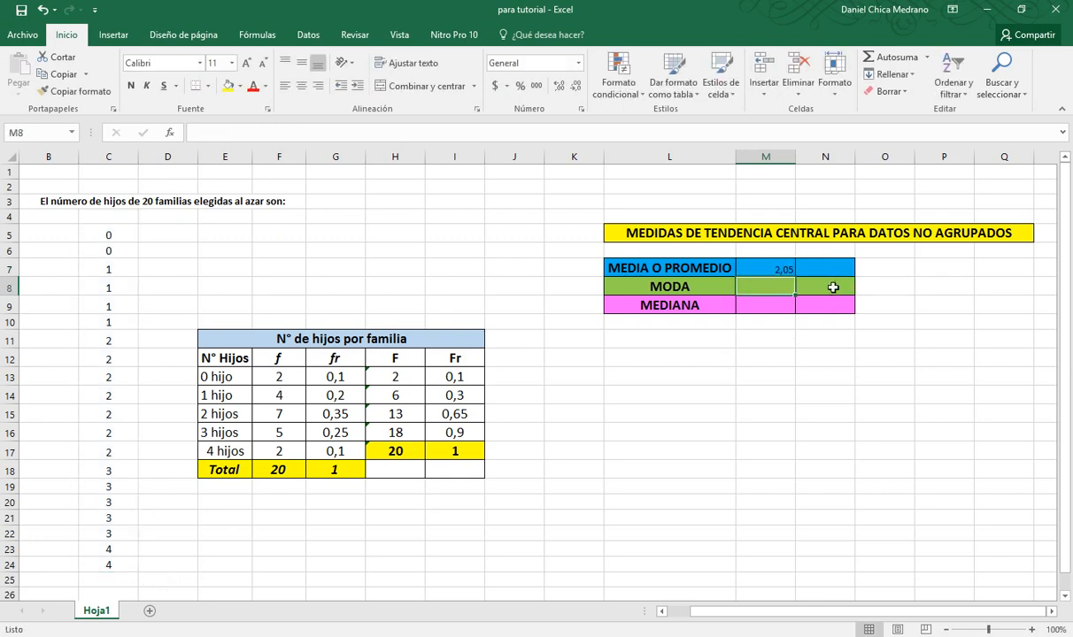
# Format the mean in M7 as centred, 14-point, bold and italic text
pyautogui.click(807, 268)
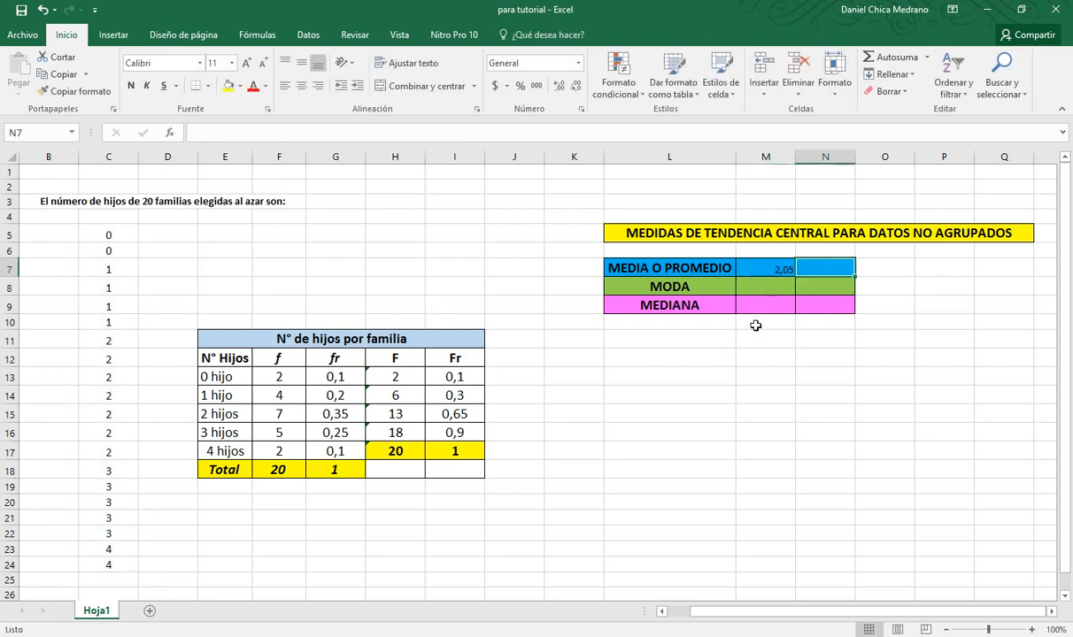
pyautogui.click(763, 267)
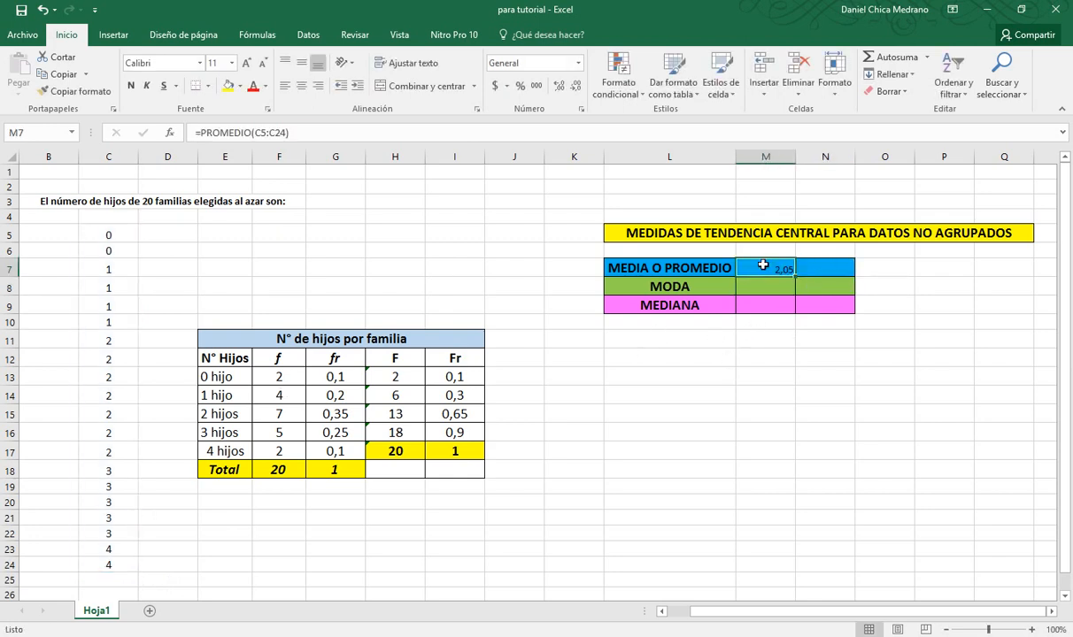
pyautogui.click(301, 86)
pyautogui.click(232, 63)
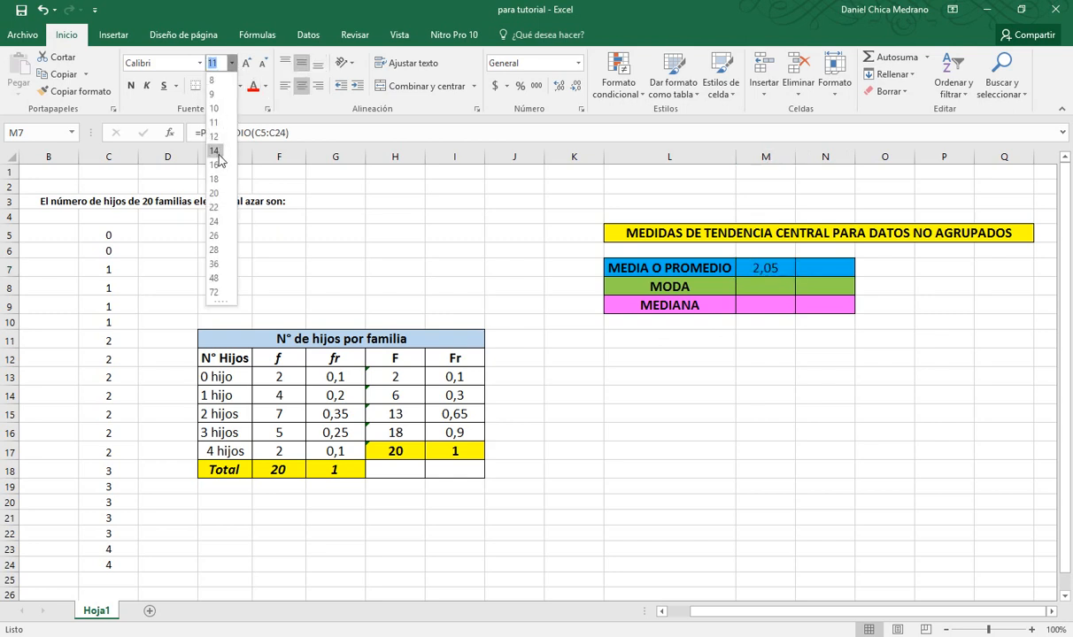
pyautogui.click(214, 150)
pyautogui.click(131, 86)
pyautogui.click(147, 86)
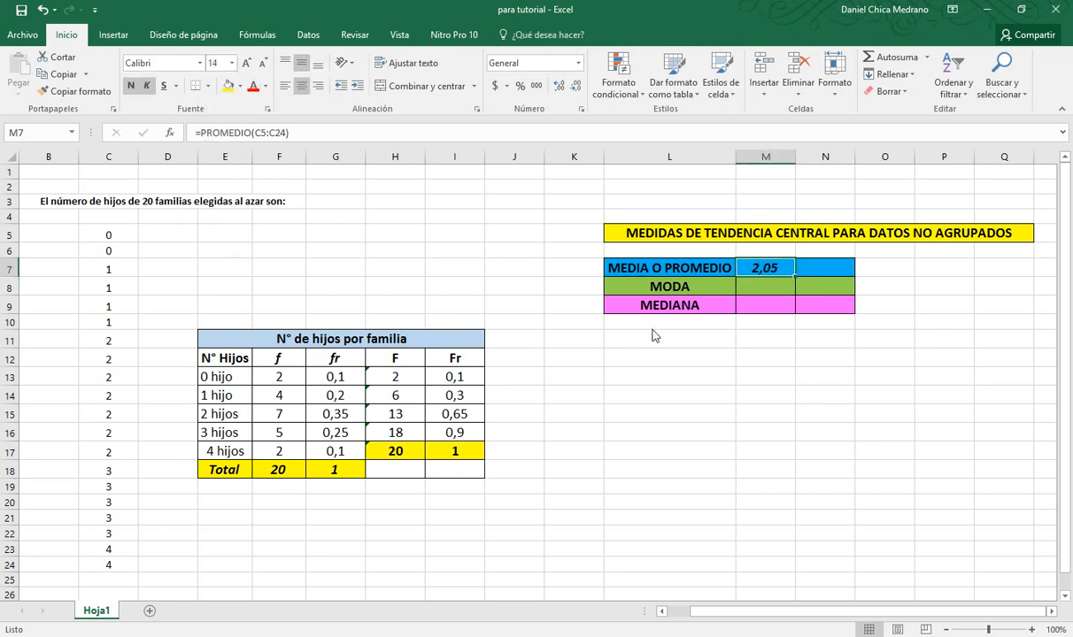
# Apply bold and italic formatting to the result cells M7:N9
pyautogui.moveTo(766, 268); pyautogui.dragTo(810, 304)
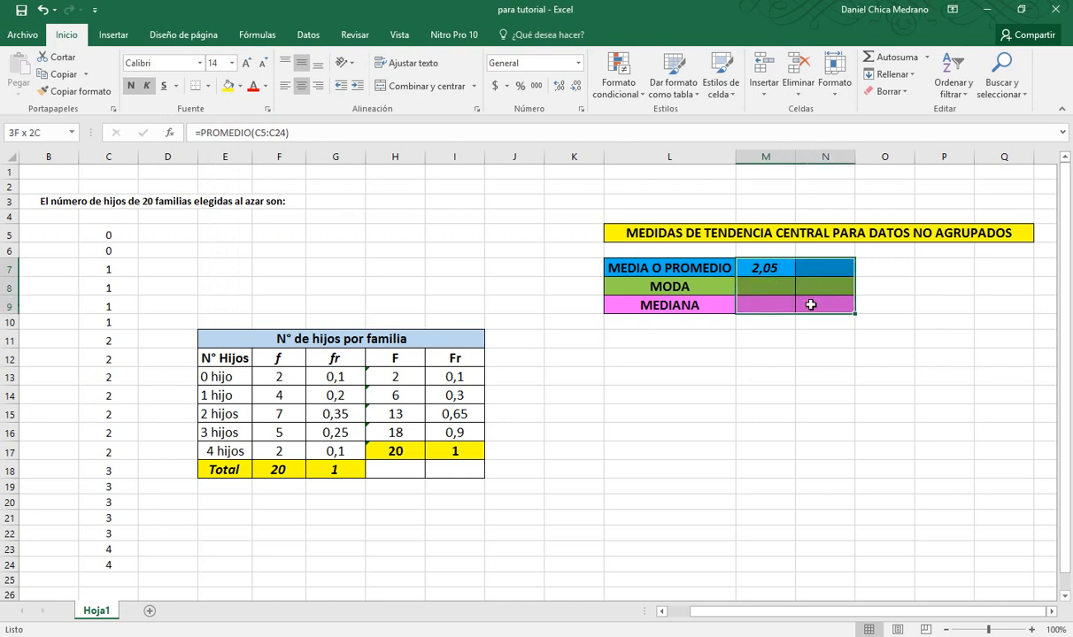
pyautogui.click(131, 86)
pyautogui.click(131, 87)
pyautogui.click(692, 373)
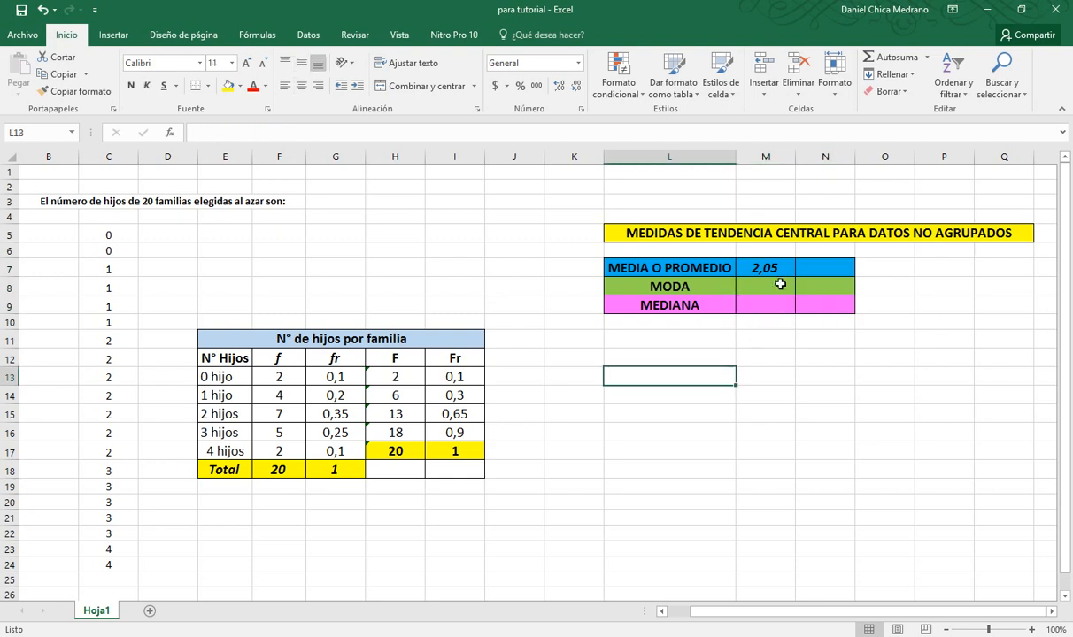
pyautogui.moveTo(108, 235); pyautogui.dragTo(119, 567)
pyautogui.click(761, 267)
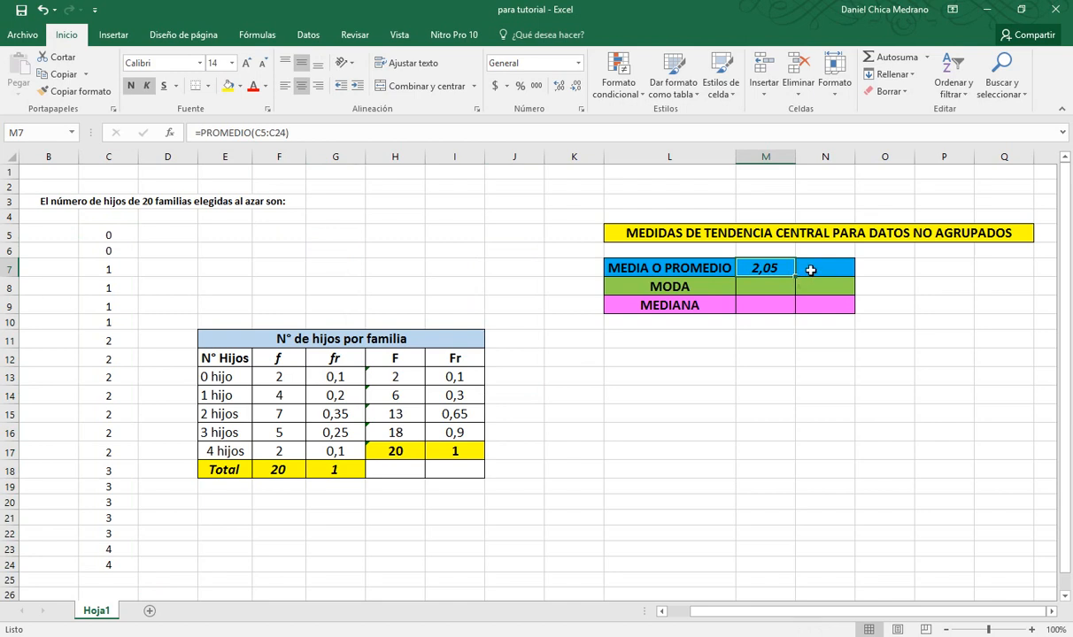
pyautogui.click(810, 274)
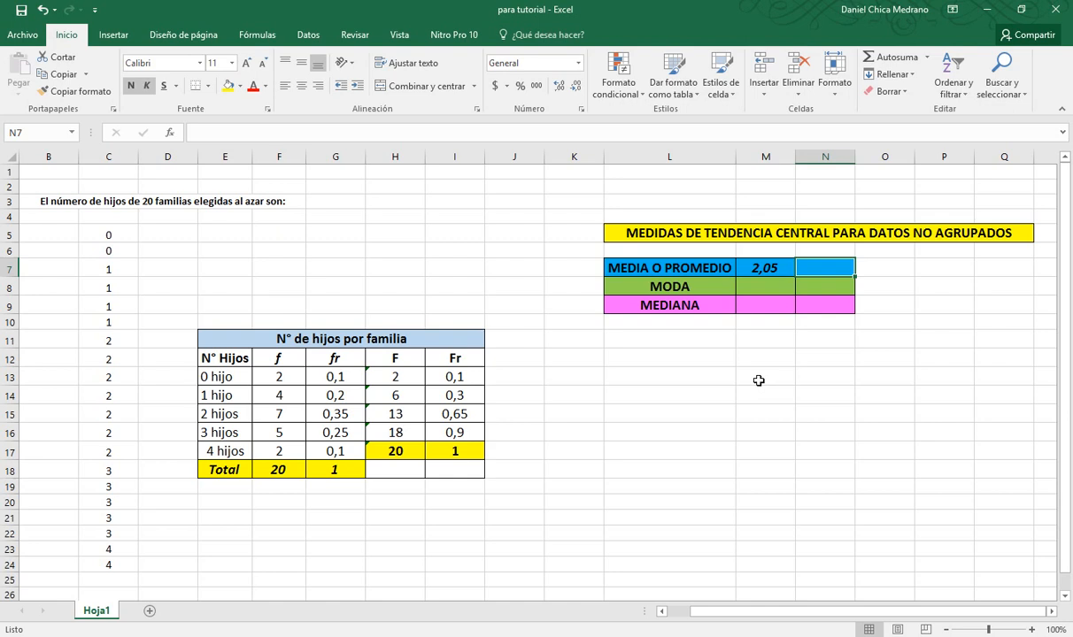
pyautogui.write('2')
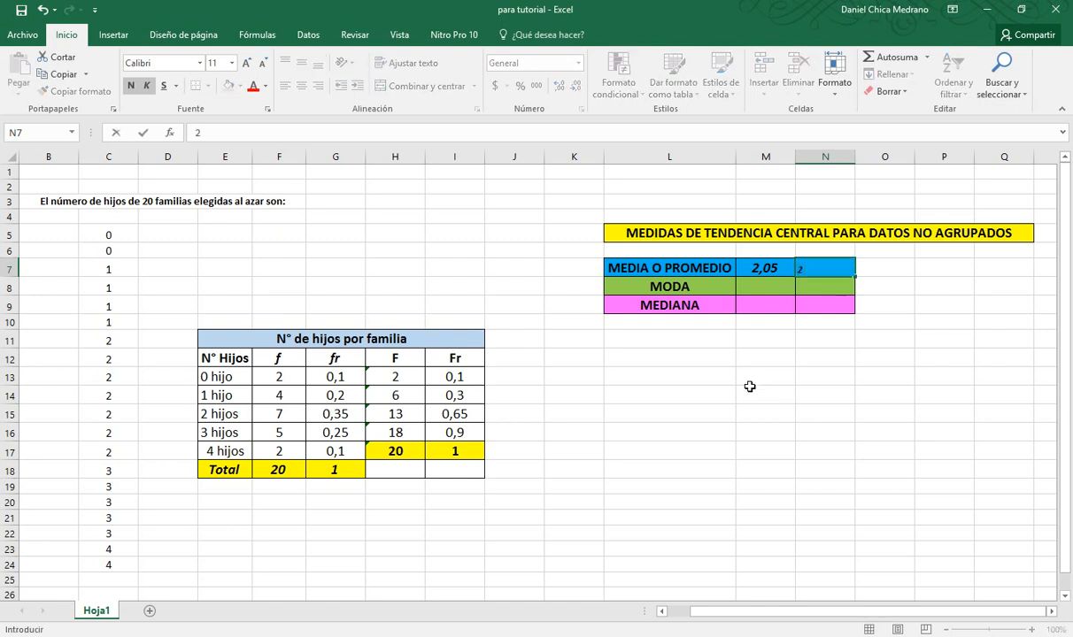
pyautogui.press('BackSpace')
pyautogui.click(822, 359)
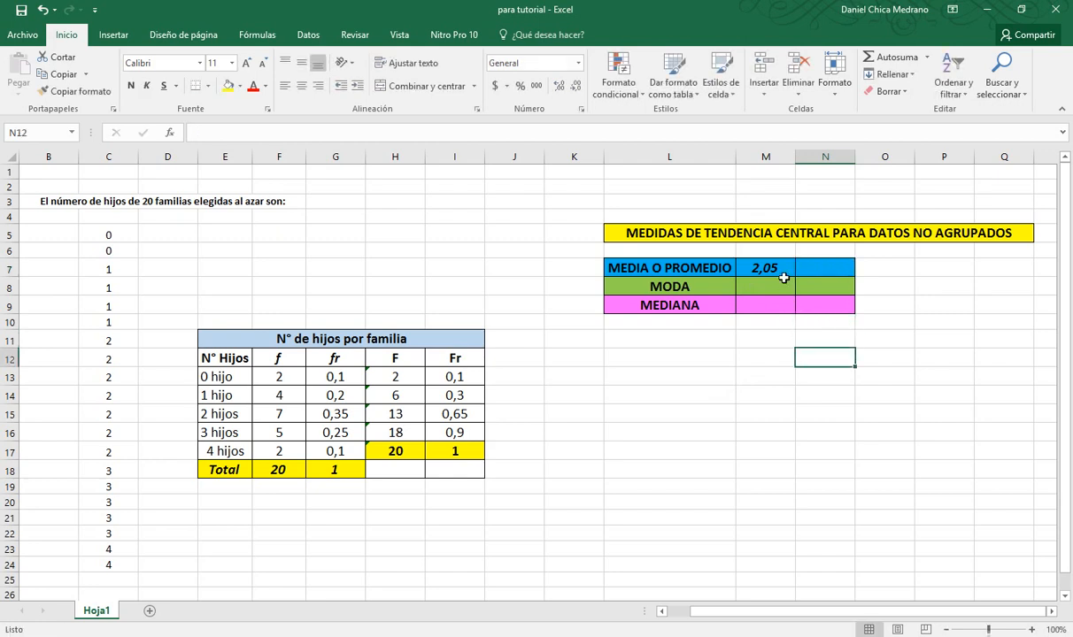
# Set the font size of the result cells M7:N9 to 14 and enter the rounded mean 2 in N7
pyautogui.moveTo(777, 270)
pyautogui.mouseDown()
pyautogui.moveTo(825, 292)
pyautogui.moveTo(825, 305)
pyautogui.mouseUp()
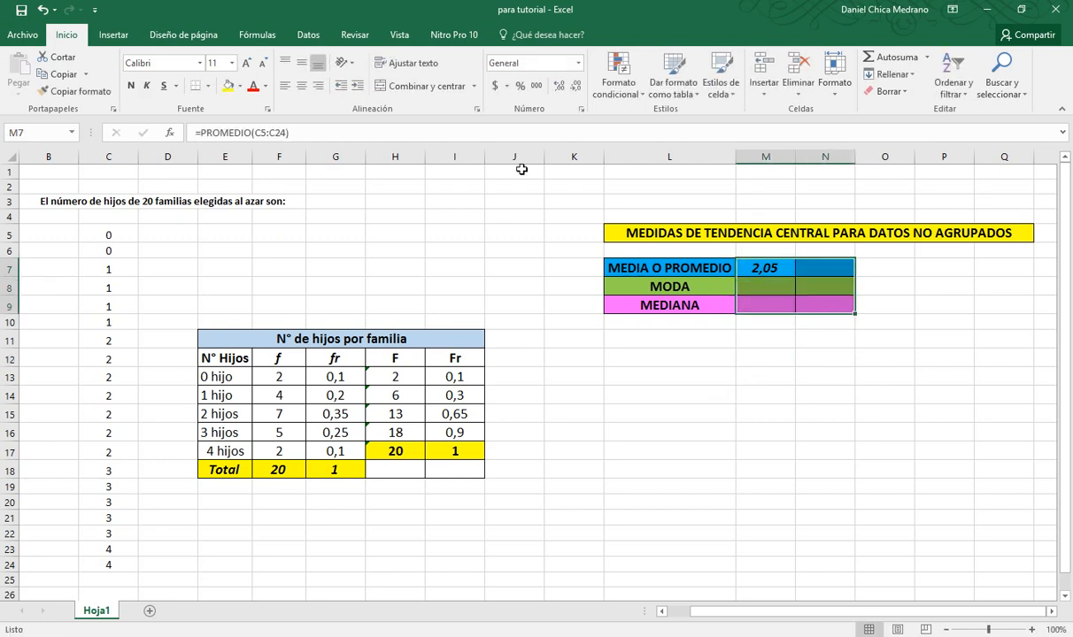
pyautogui.click(231, 63)
pyautogui.click(219, 152)
pyautogui.click(822, 268)
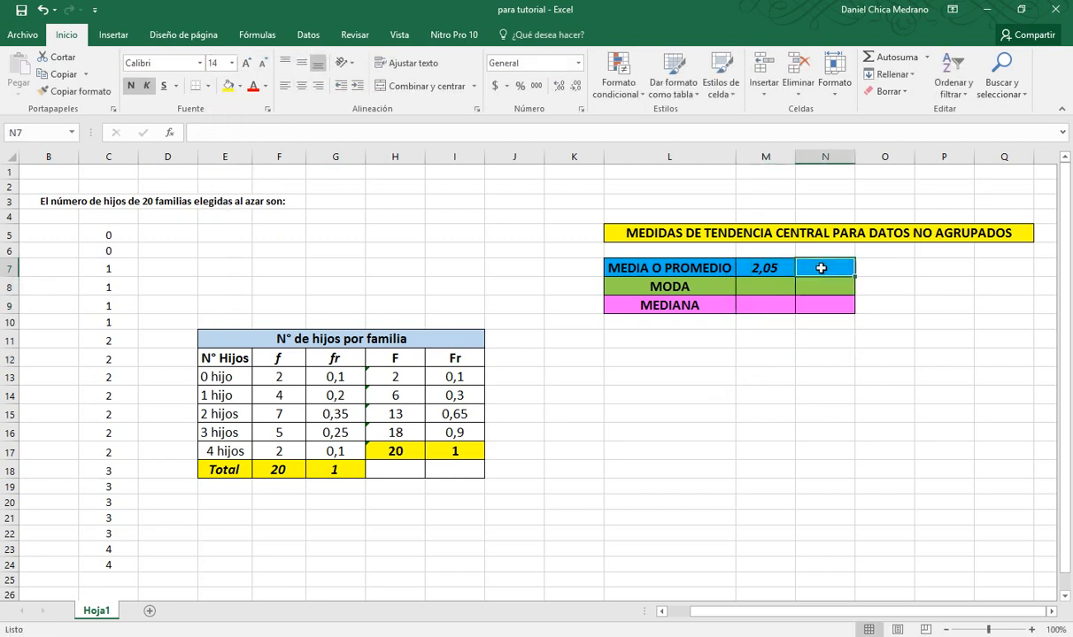
pyautogui.write('2')
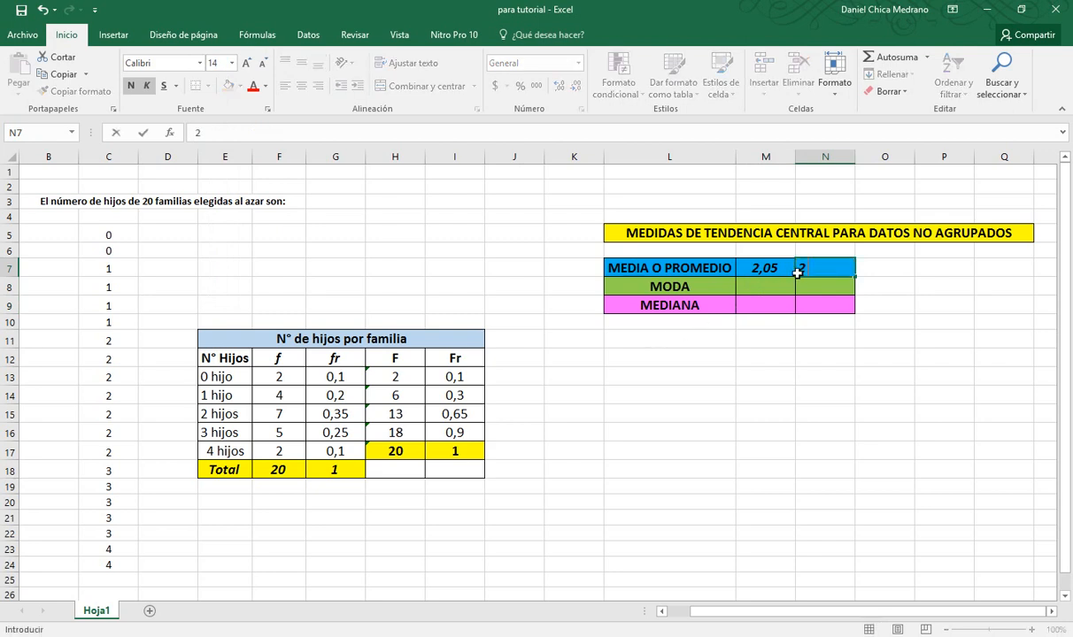
# Calculate the mode of the data values in M8, beside MODA, with the formula =MODA(C5:C24)
pyautogui.click(765, 286)
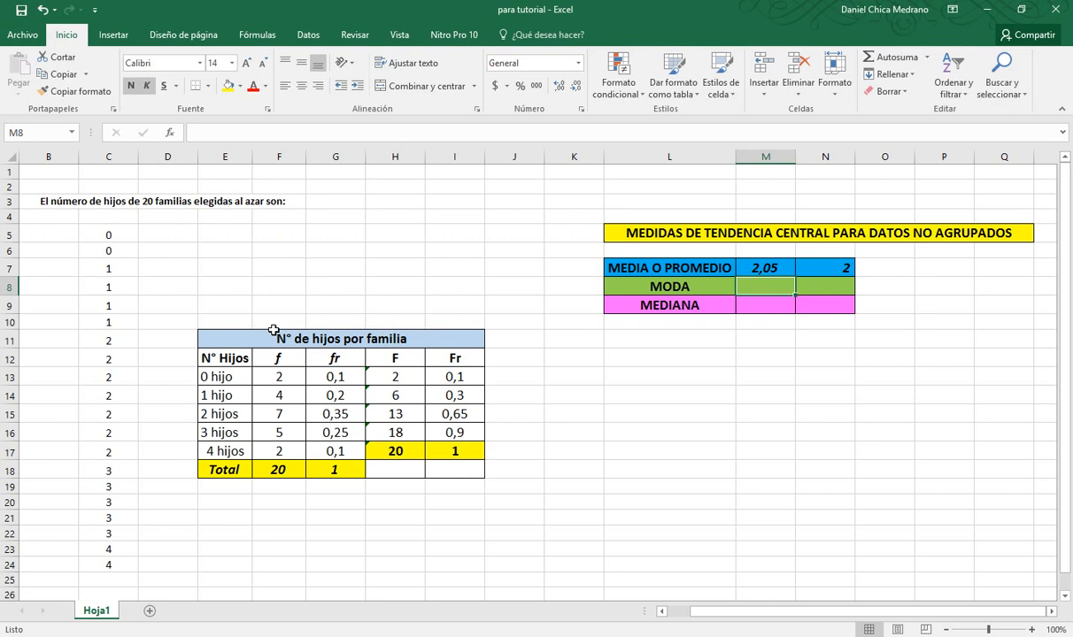
pyautogui.write('=')
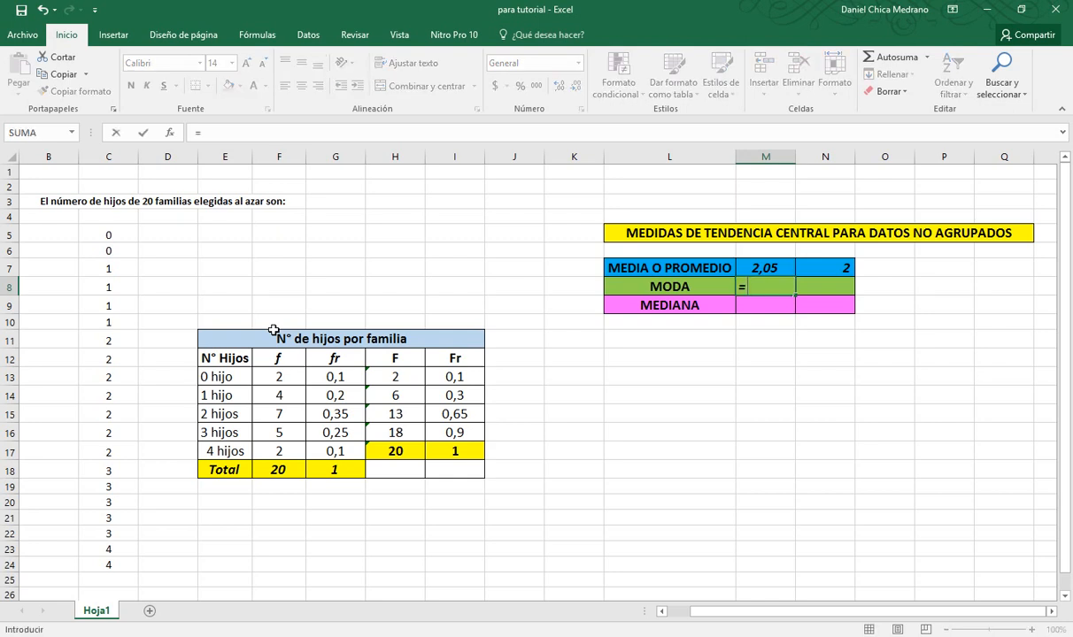
pyautogui.write('moda(')
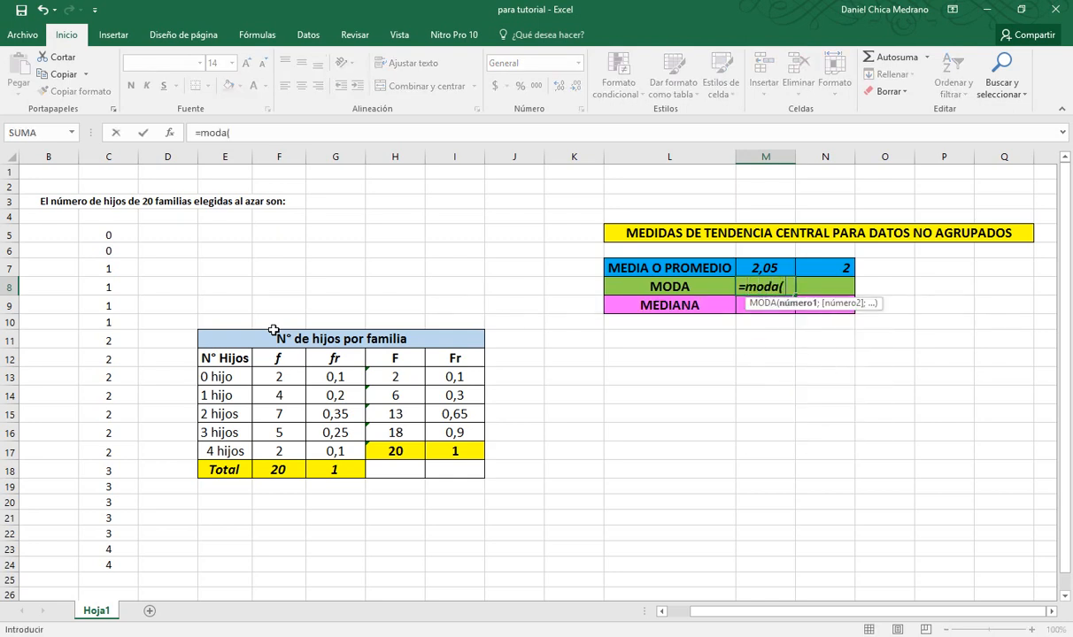
pyautogui.moveTo(115, 234); pyautogui.dragTo(118, 558)
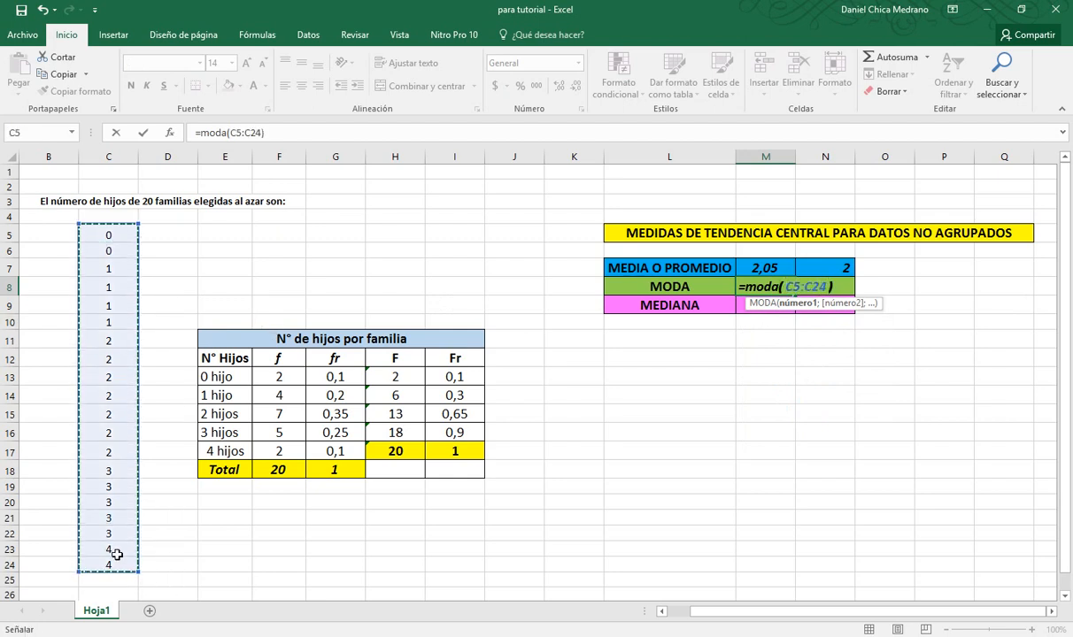
pyautogui.press('Return')
pyautogui.click(750, 285)
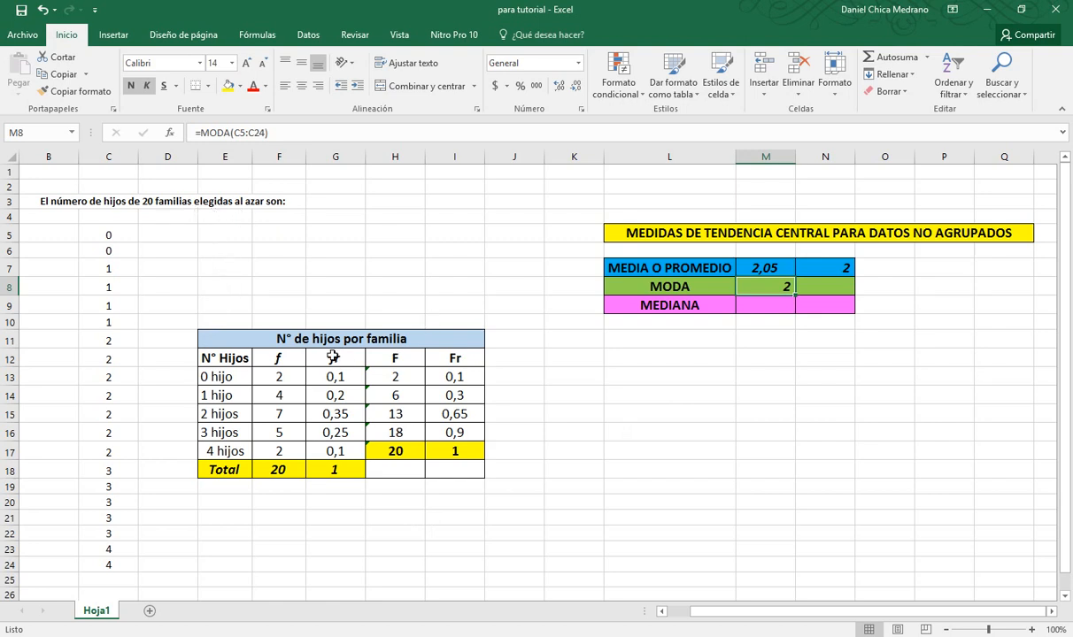
pyautogui.click(829, 270)
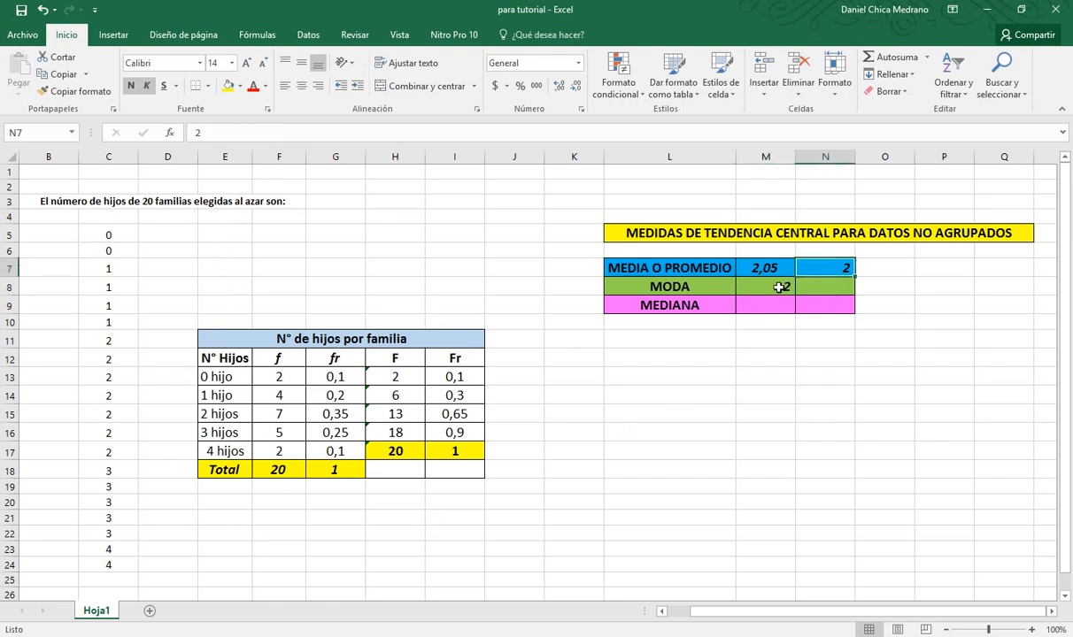
pyautogui.click(782, 287)
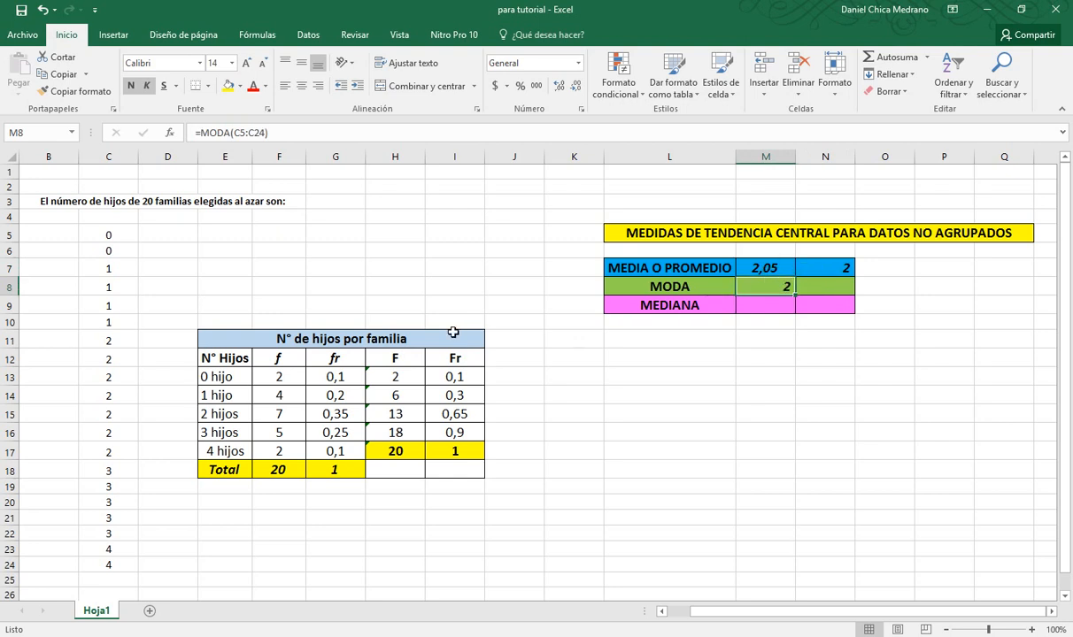
# Calculate the median of the data values in M9, beside MEDIANA, with the formula =MEDIANA(C5:C24)
pyautogui.click(763, 306)
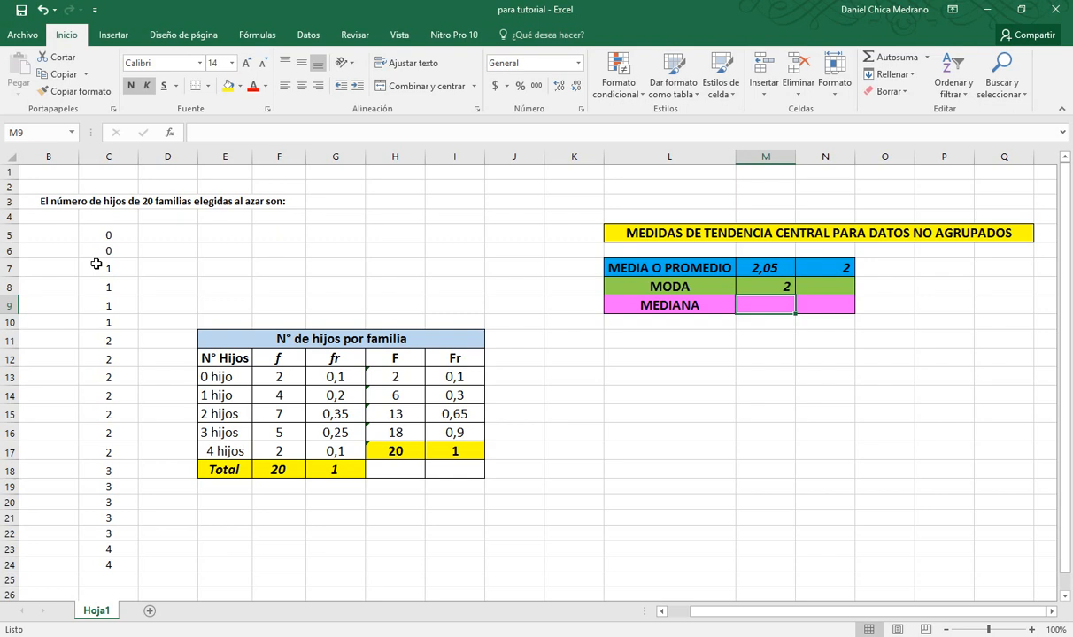
pyautogui.write('=')
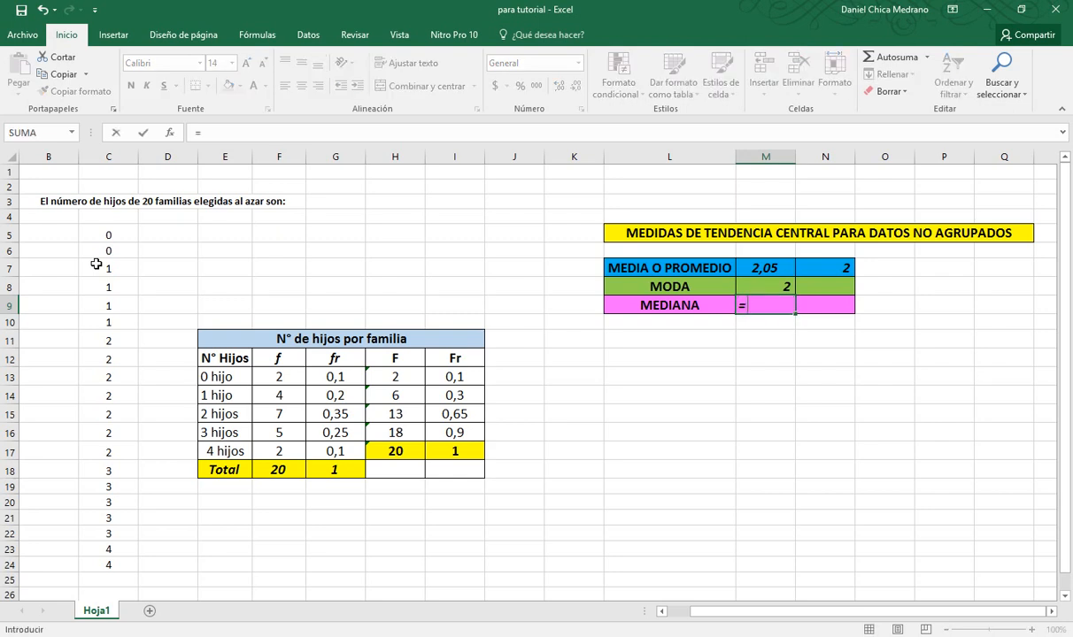
pyautogui.write('mediana')
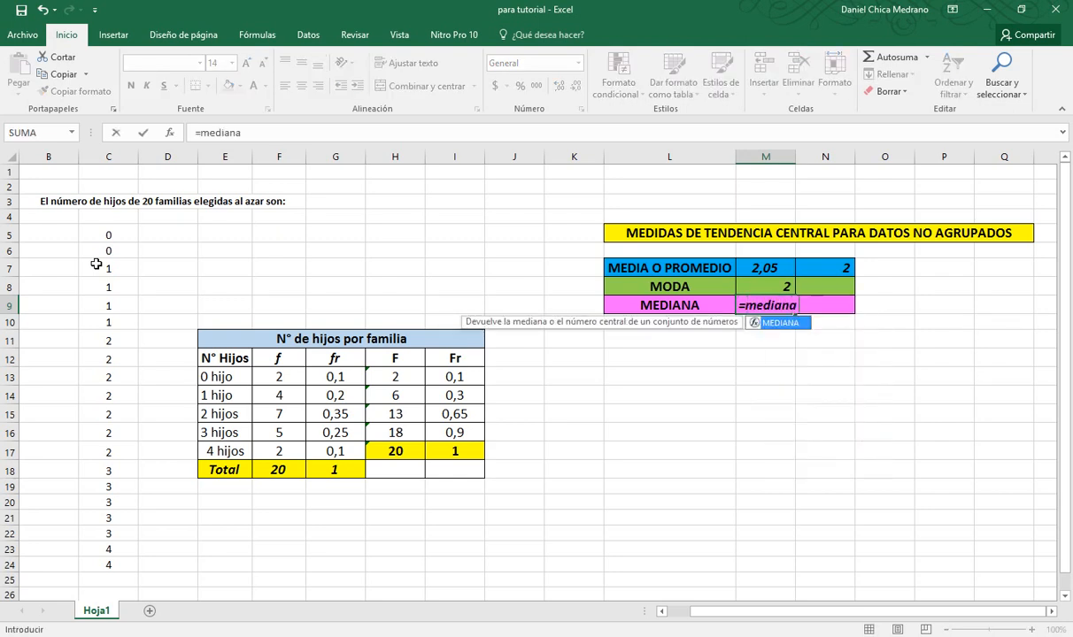
pyautogui.write('(')
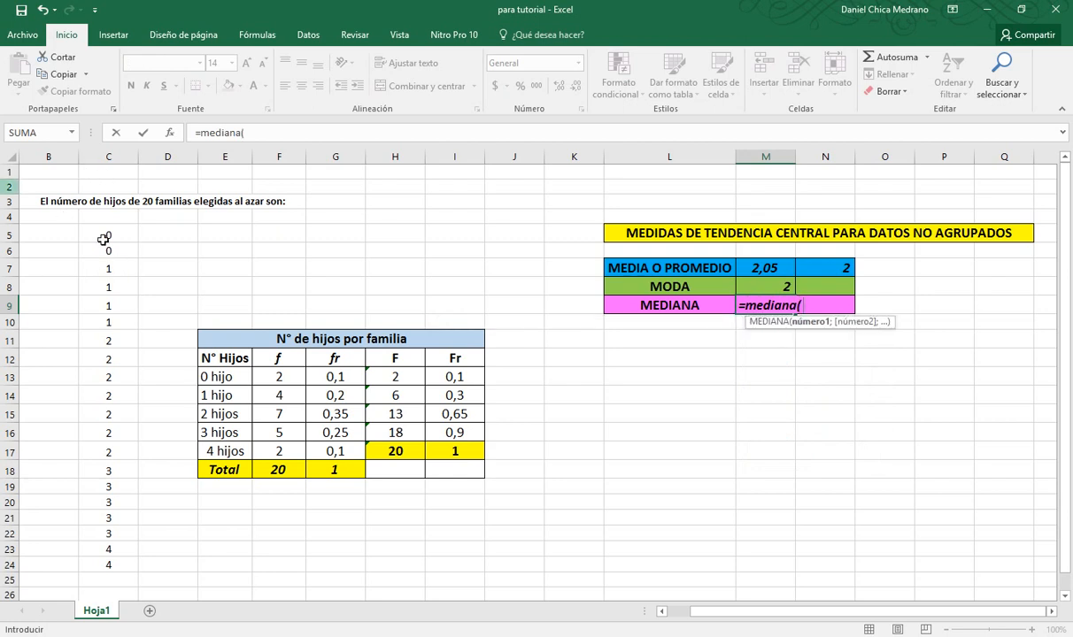
pyautogui.click(108, 236)
pyautogui.moveTo(109, 235); pyautogui.dragTo(108, 565)
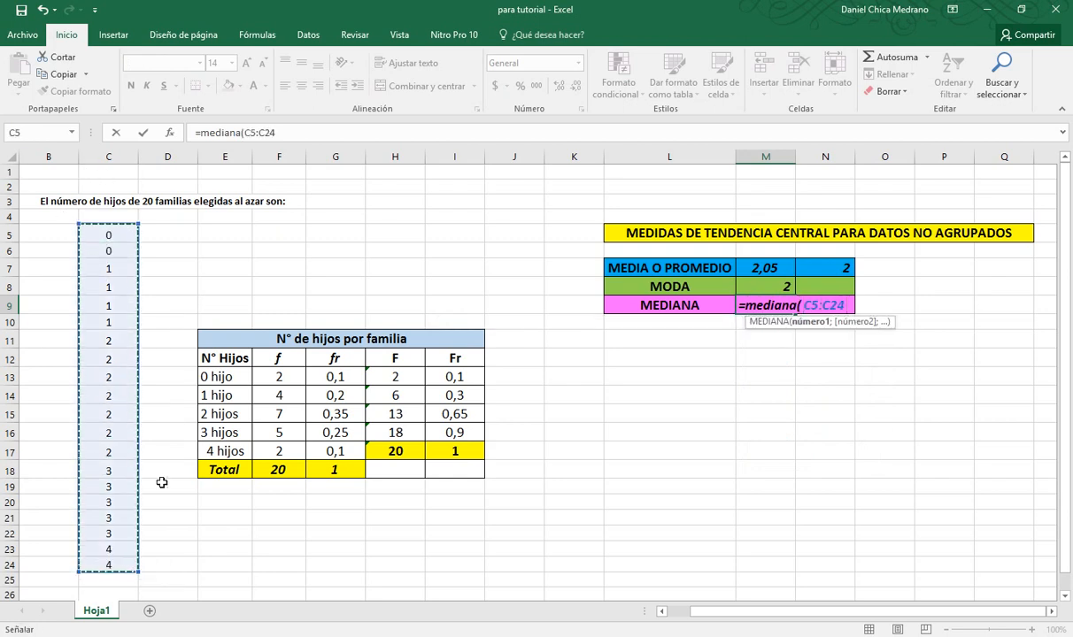
pyautogui.write(')')
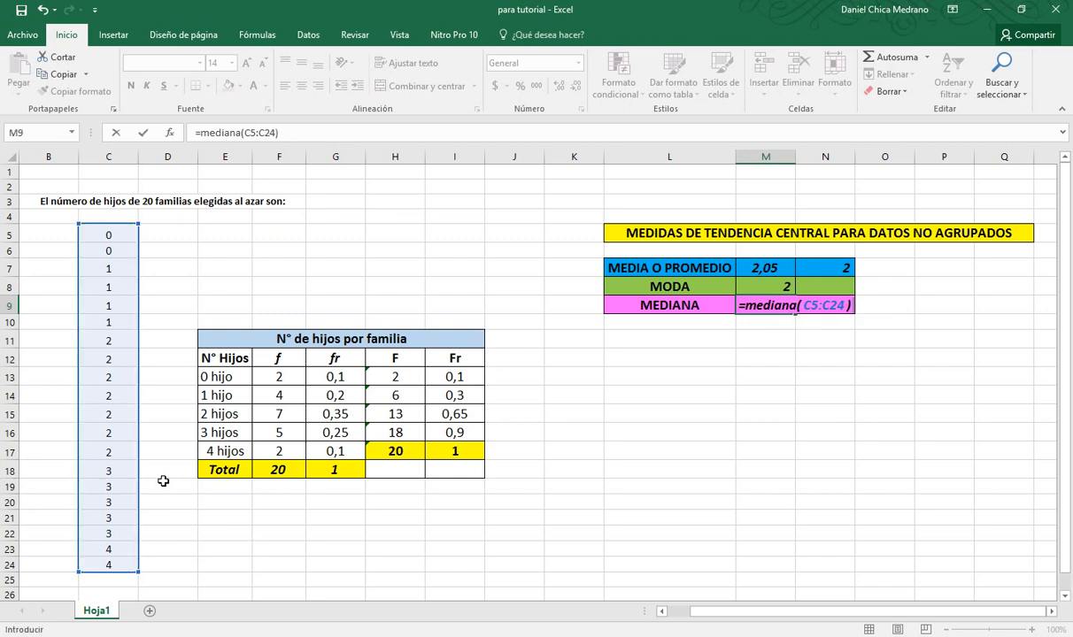
pyautogui.press('Return')
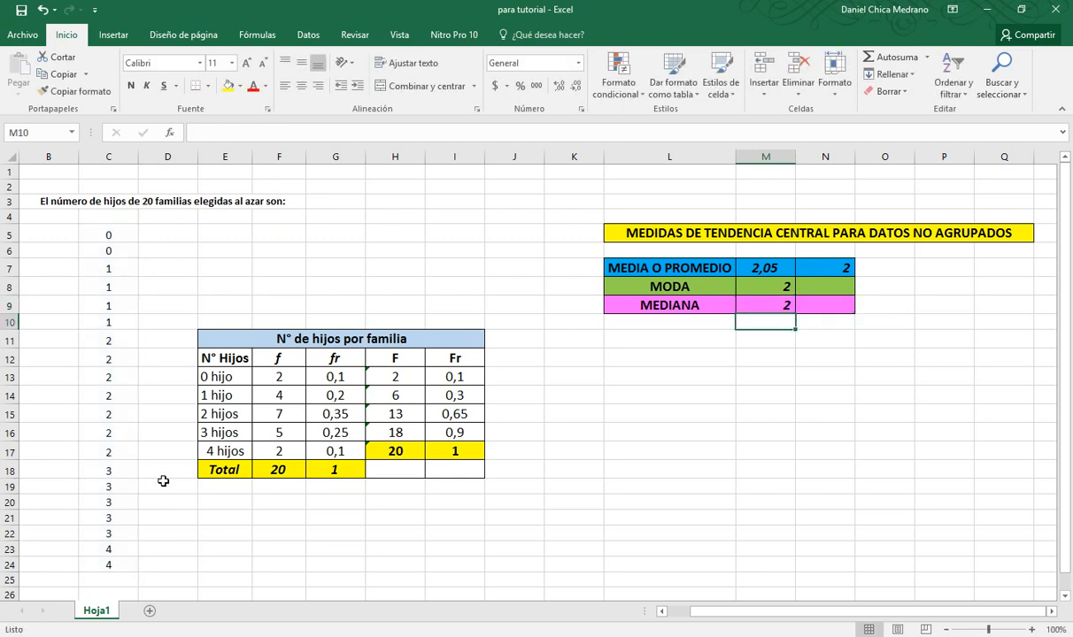
# Check the central tendency results in M7:N9 against the ordered data values in C5:C24
pyautogui.click(752, 305)
pyautogui.click(108, 413)
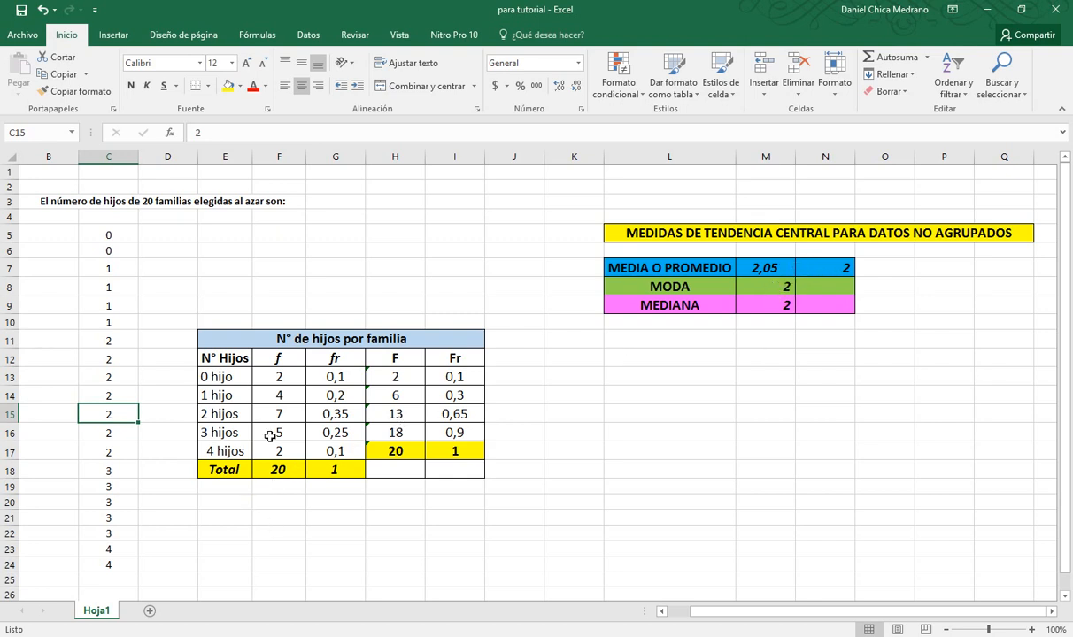
pyautogui.scroll(-1, 491, 317)
pyautogui.scroll(1, 489, 310)
pyautogui.click(806, 269)
pyautogui.click(781, 306)
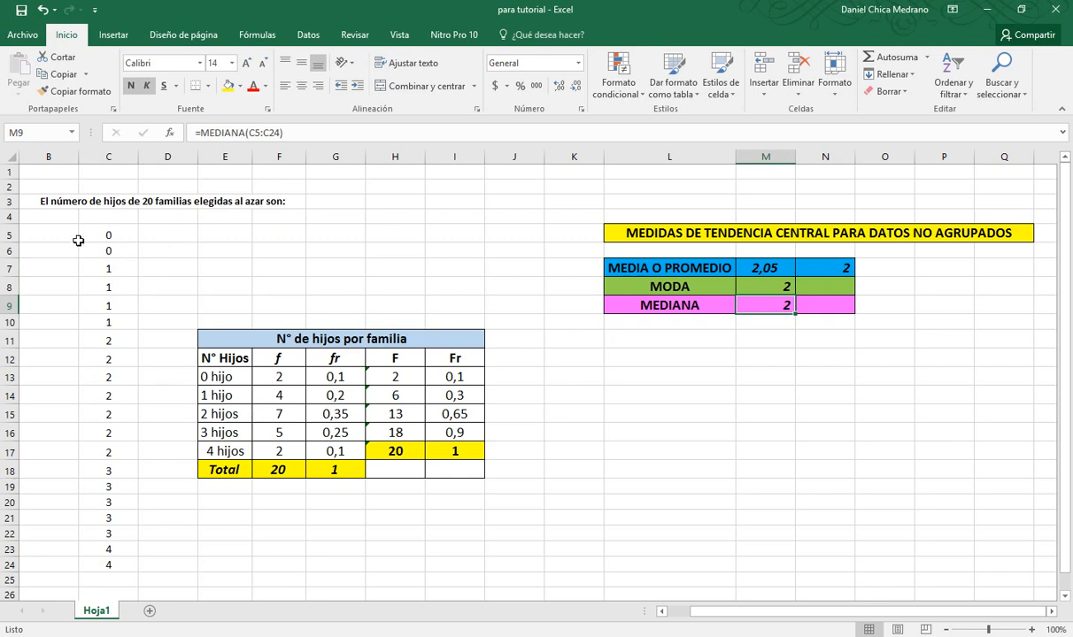
pyautogui.click(123, 233)
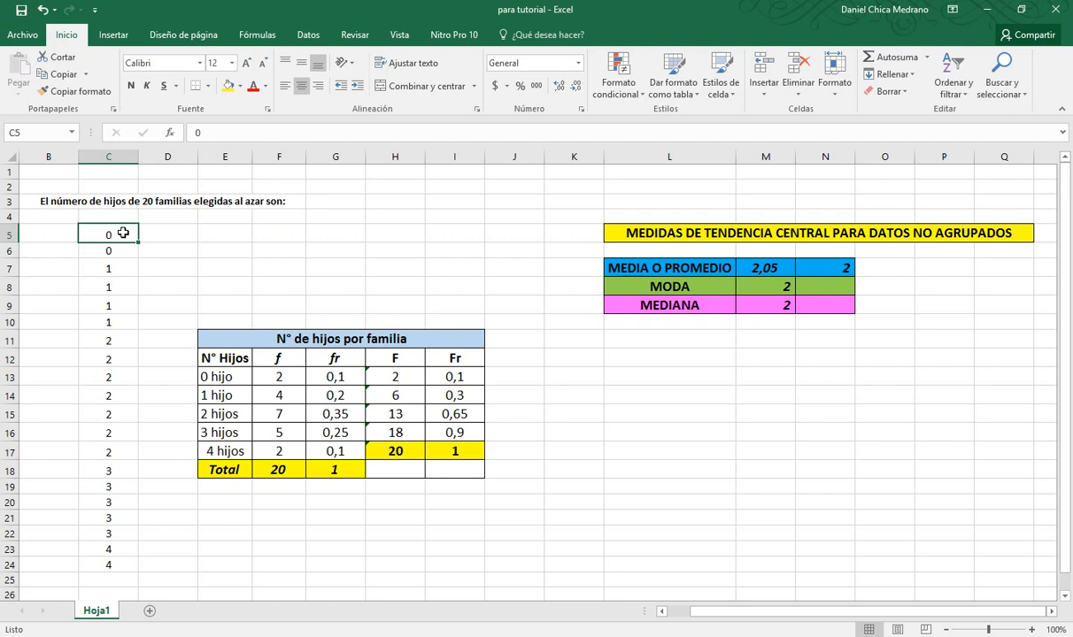
pyautogui.moveTo(123, 232); pyautogui.dragTo(85, 553)
pyautogui.click(123, 235)
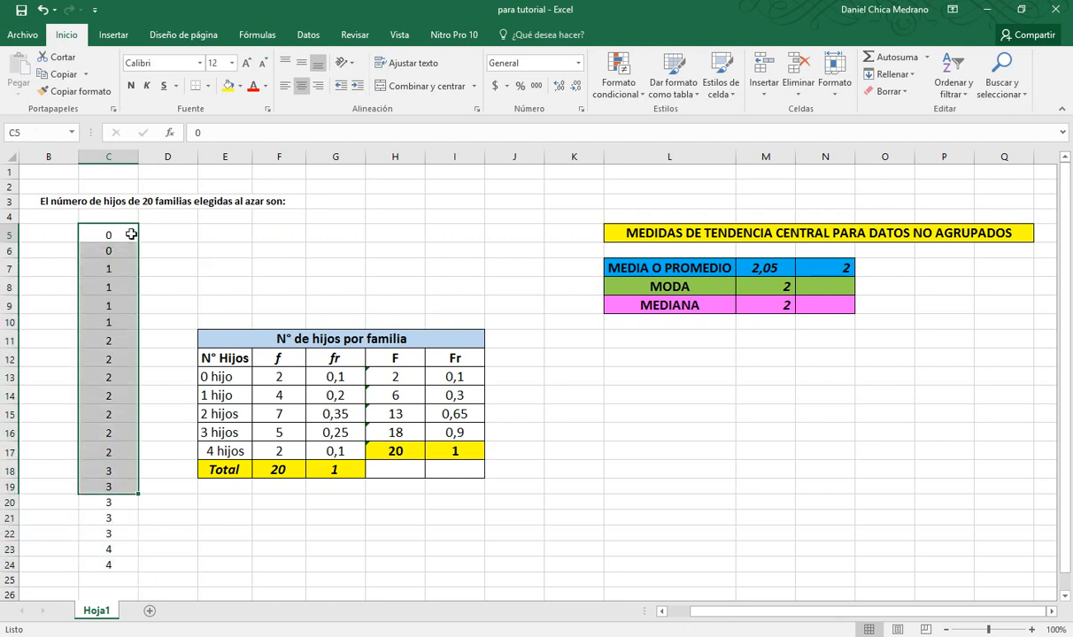
pyautogui.click(123, 253)
pyautogui.click(115, 268)
pyautogui.click(115, 286)
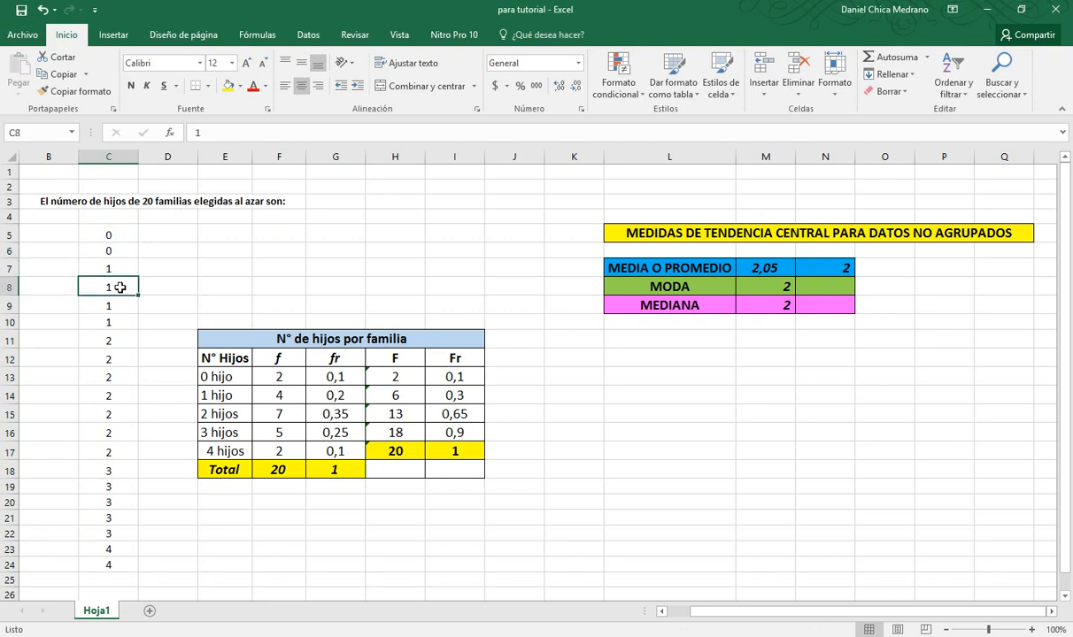
pyautogui.click(115, 306)
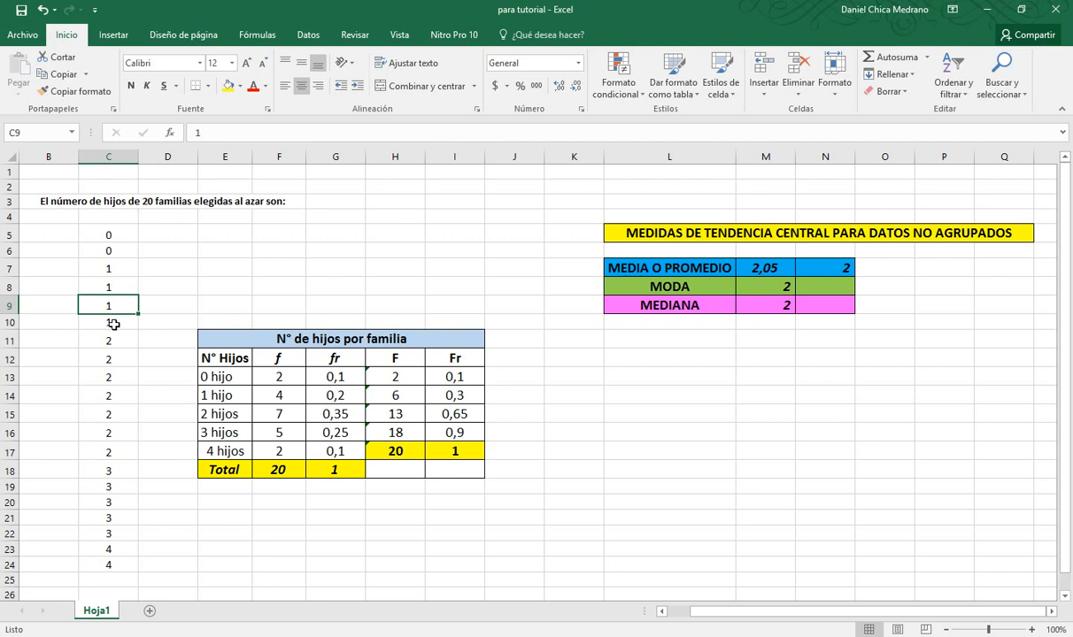
pyautogui.click(699, 636)
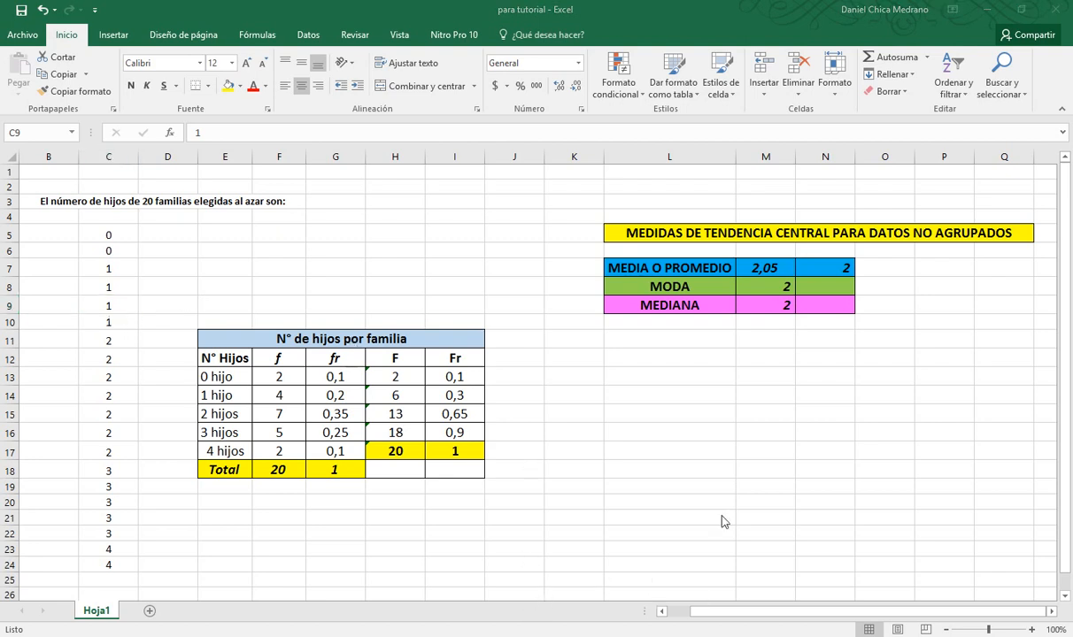